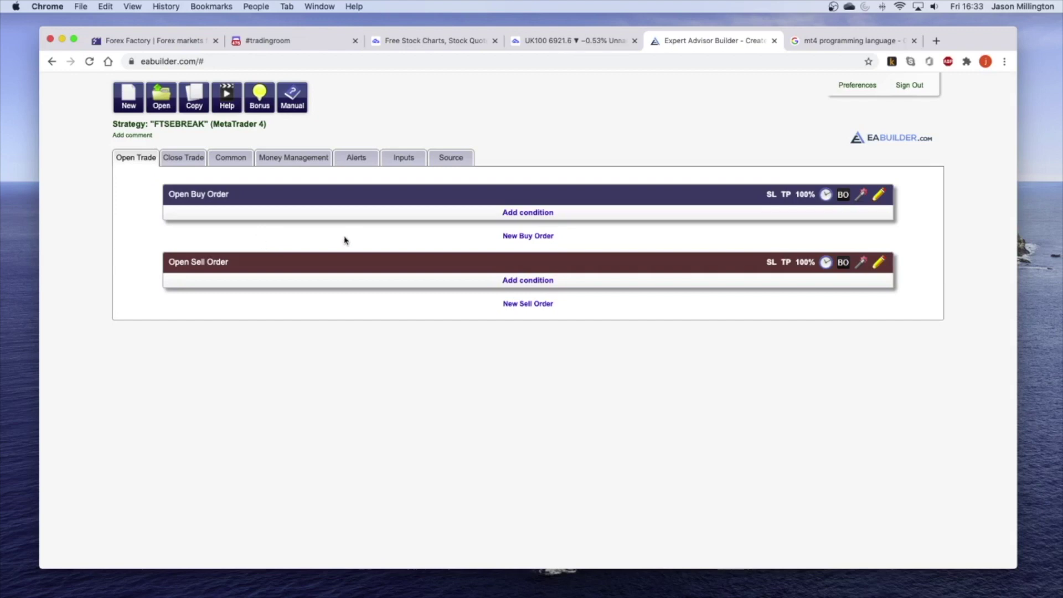
Step: Add an Open Buy Order condition comparing the Bid price, using crosses above, with the Support level
{"action": "left_click", "coordinate": [545, 219]}
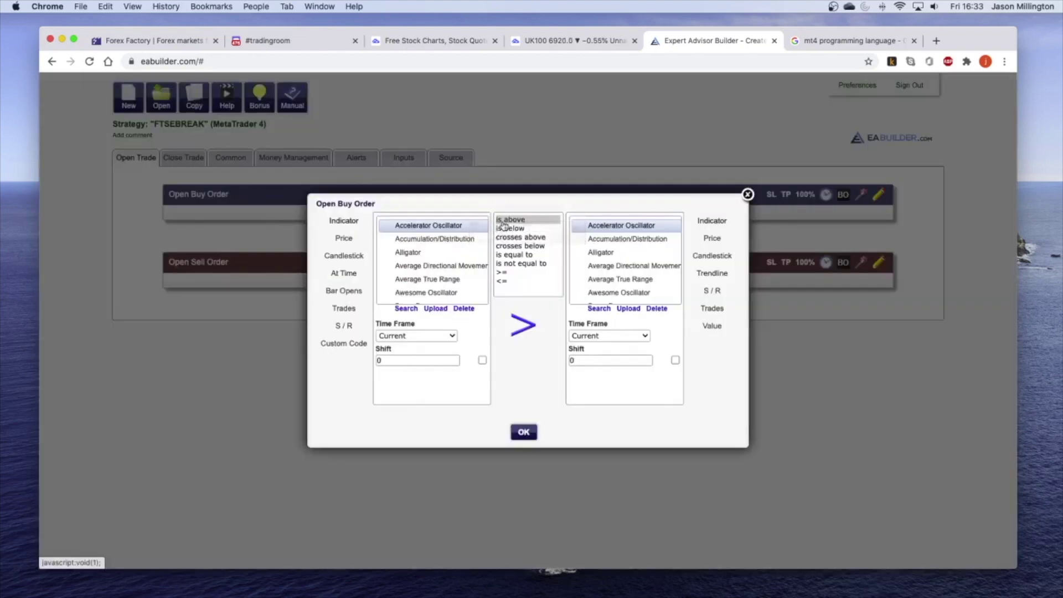
{"action": "left_click", "coordinate": [341, 242]}
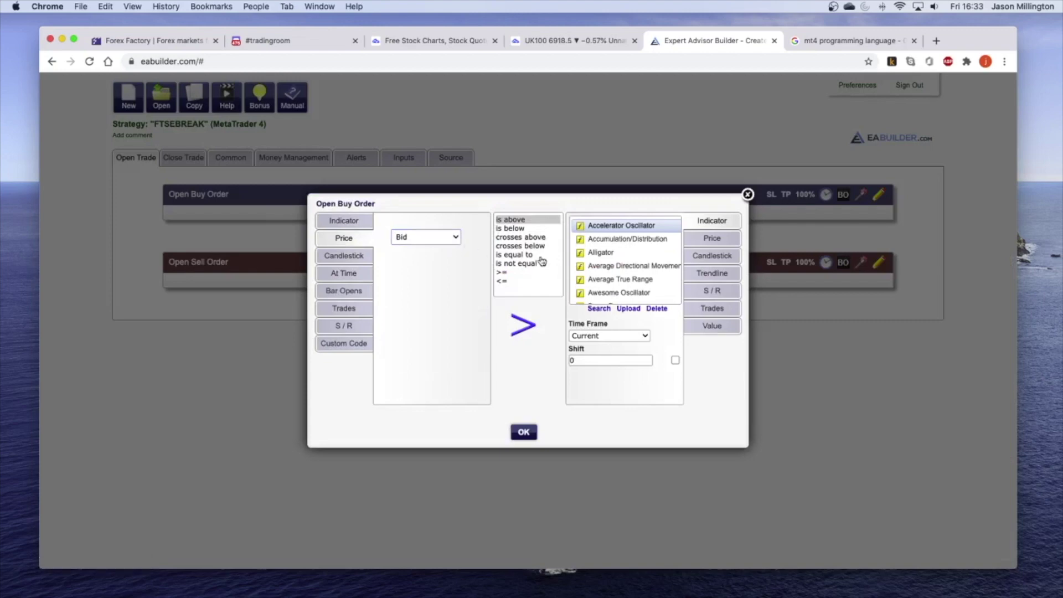
{"action": "left_click", "coordinate": [522, 238]}
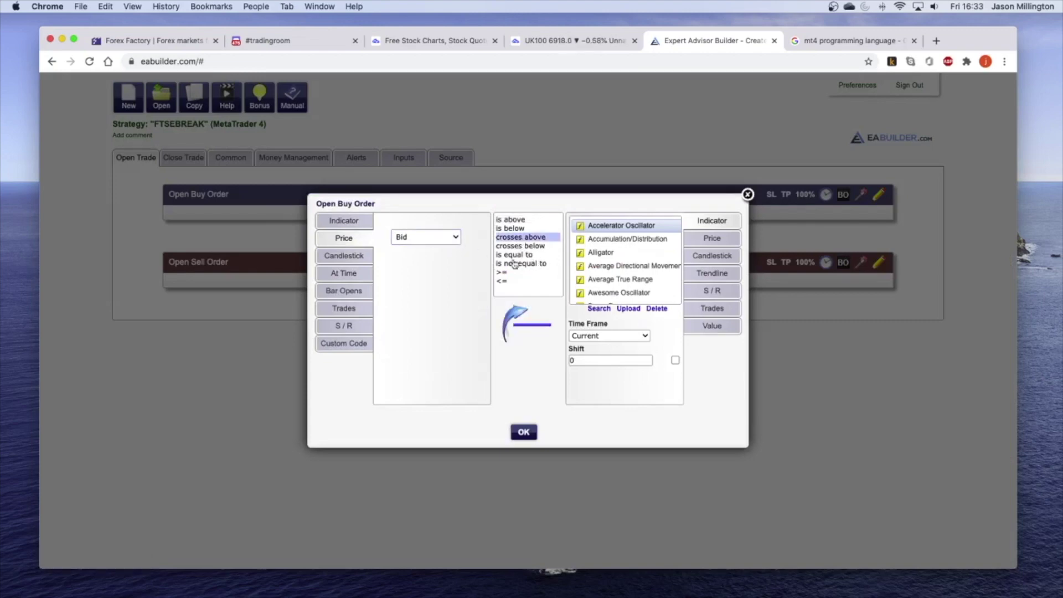
{"action": "left_click", "coordinate": [713, 293]}
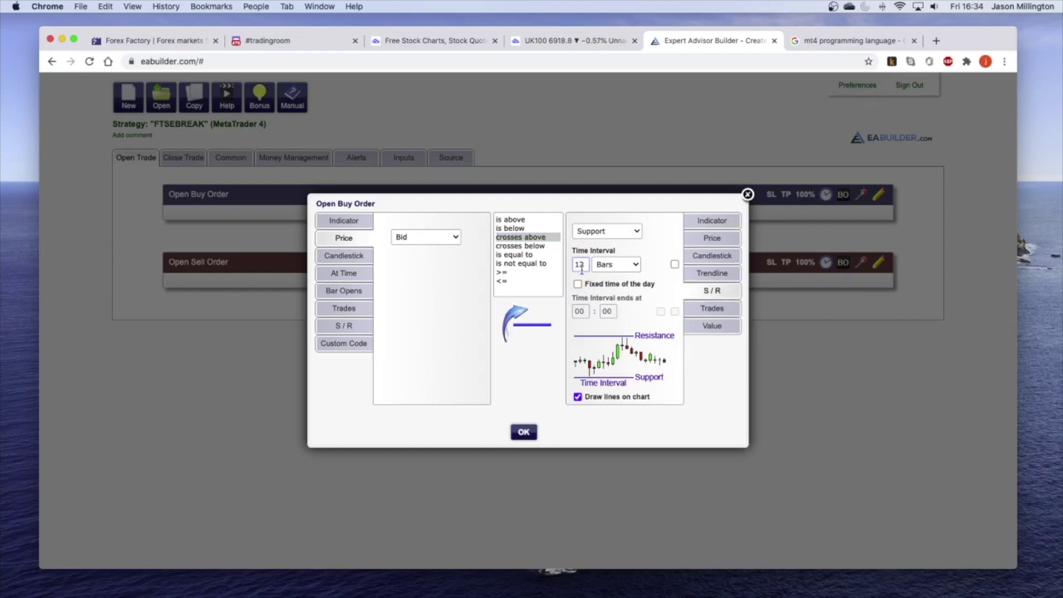
Step: Set the support interval to 36 bars at a fixed time of day ending at 11:30, and save the buy condition
{"action": "left_click_drag", "start_coordinate": [585, 266], "coordinate": [566, 268]}
{"action": "type", "text": "36"}
{"action": "left_click", "coordinate": [578, 284]}
{"action": "double_click", "coordinate": [587, 313]}
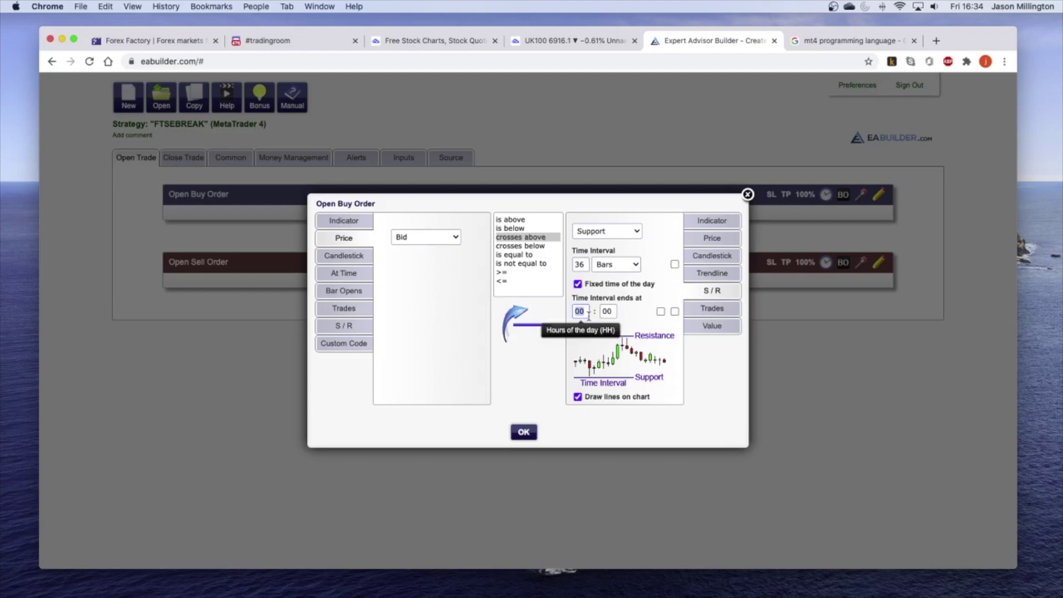
{"action": "type", "text": "11"}
{"action": "key", "text": "Tab"}
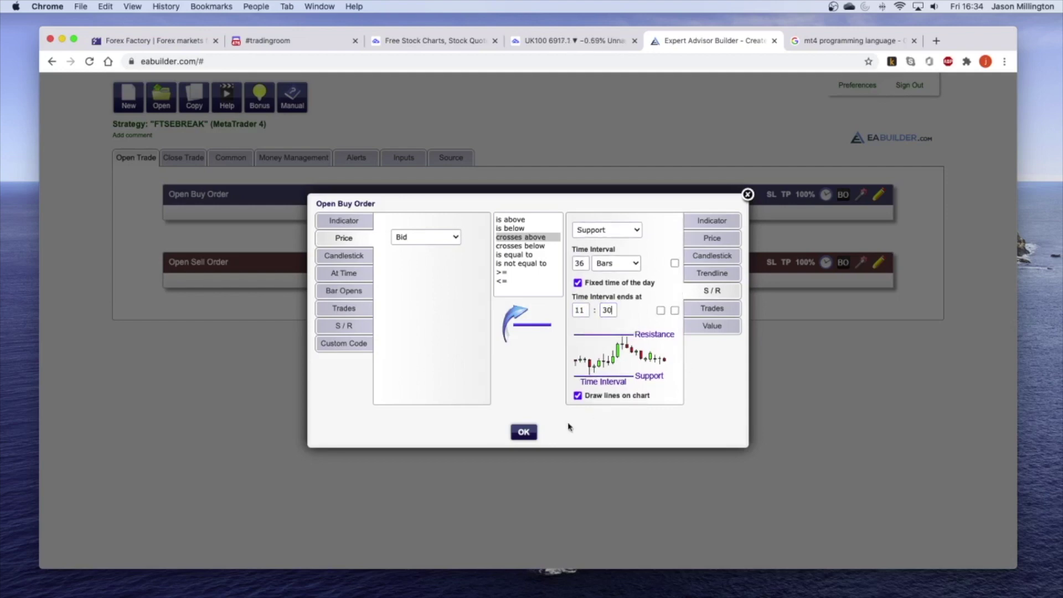
{"action": "left_click", "coordinate": [524, 433]}
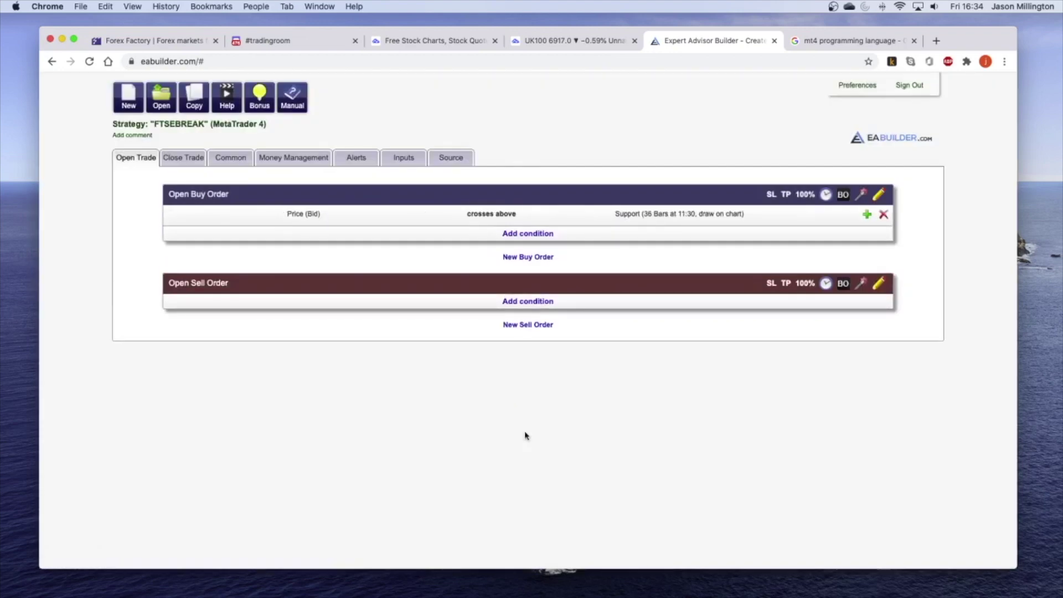
Step: Add a take profit to the buy order at the order open price plus 300 pips
{"action": "left_click", "coordinate": [786, 196]}
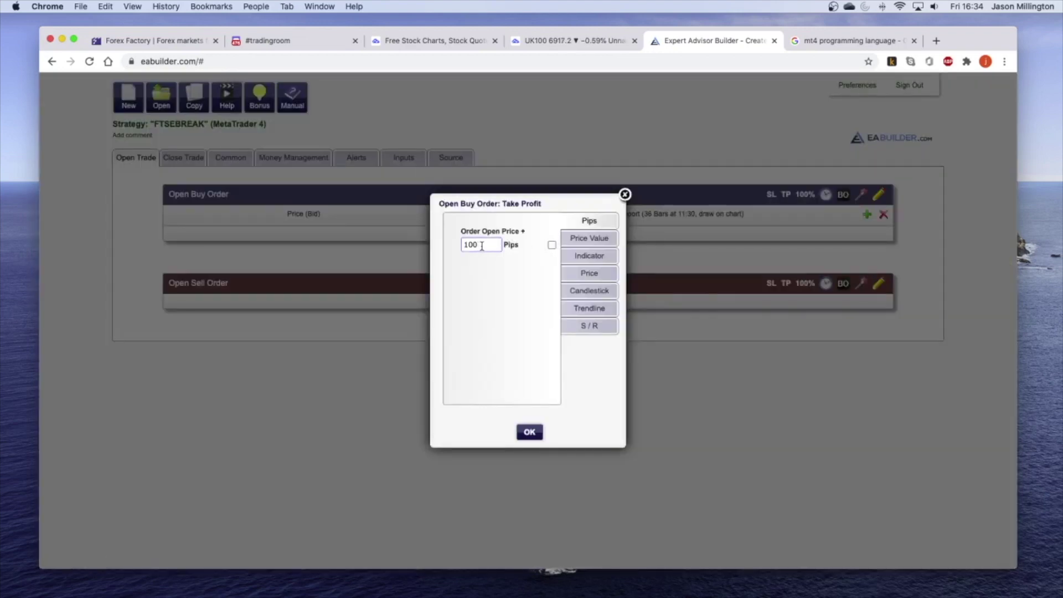
{"action": "left_click_drag", "start_coordinate": [482, 246], "coordinate": [457, 248]}
{"action": "type", "text": "3"}
{"action": "left_click", "coordinate": [529, 432]}
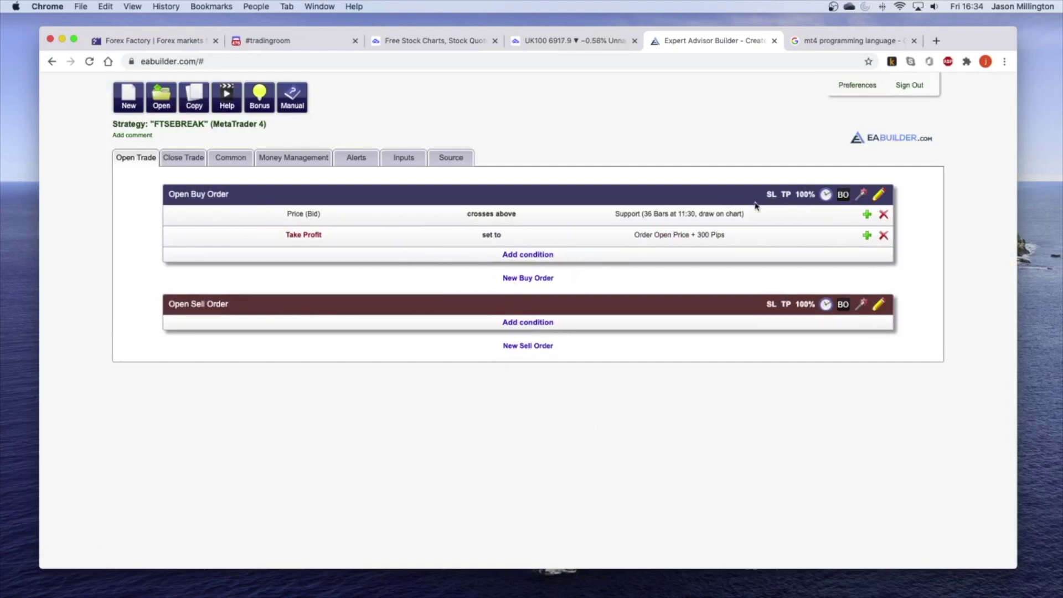
Step: Add a stop loss to the buy order at the order open price minus 250 pips
{"action": "left_click", "coordinate": [772, 195]}
{"action": "left_click_drag", "start_coordinate": [500, 245], "coordinate": [442, 246]}
{"action": "type", "text": "250"}
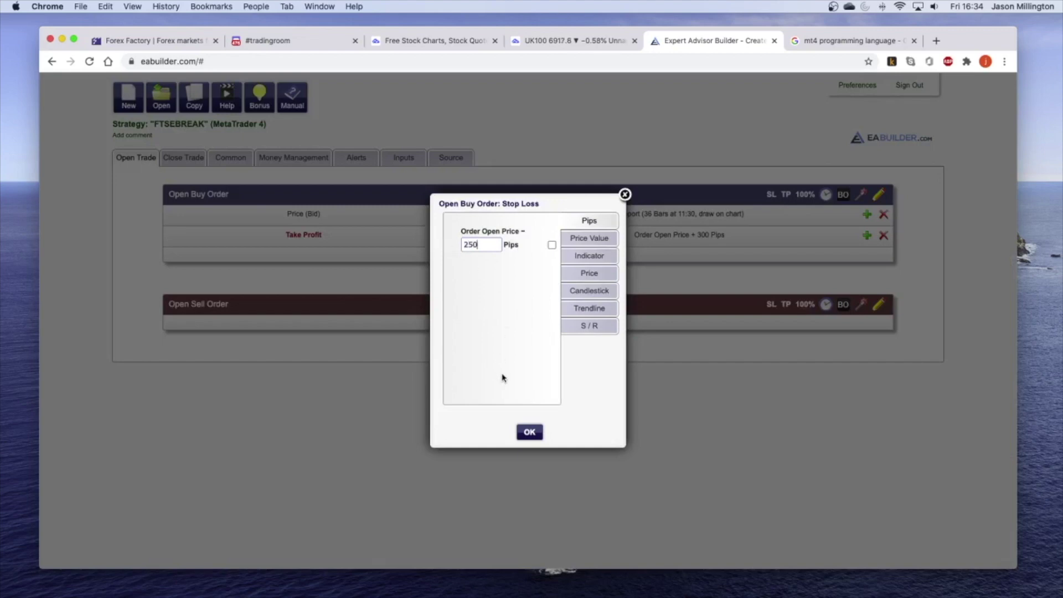
{"action": "left_click", "coordinate": [529, 433]}
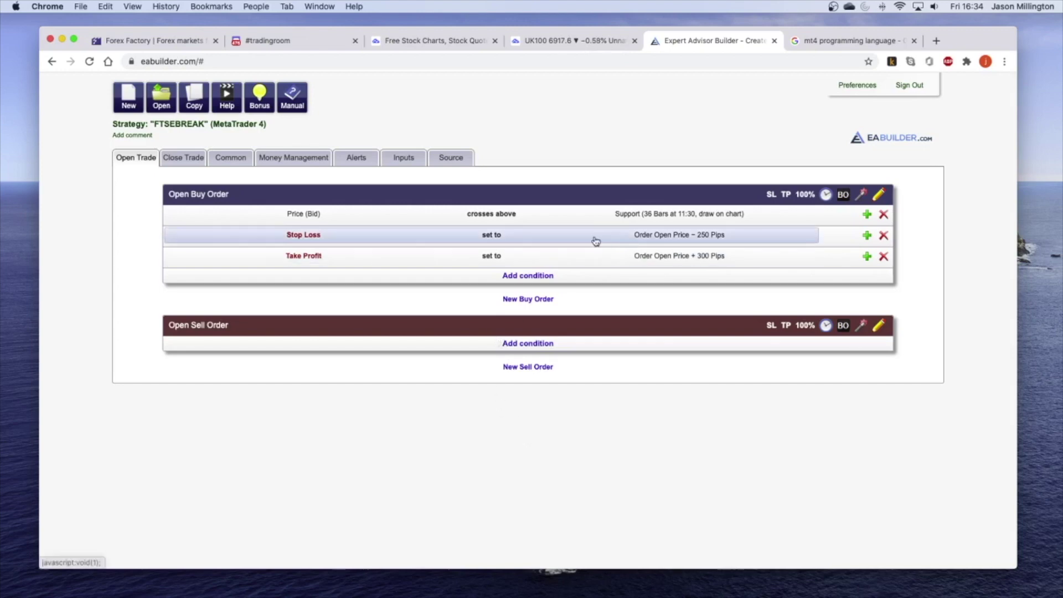
Step: Examine the generated MQL4 source code of the FTSEBREAK strategy
{"action": "left_click", "coordinate": [451, 159]}
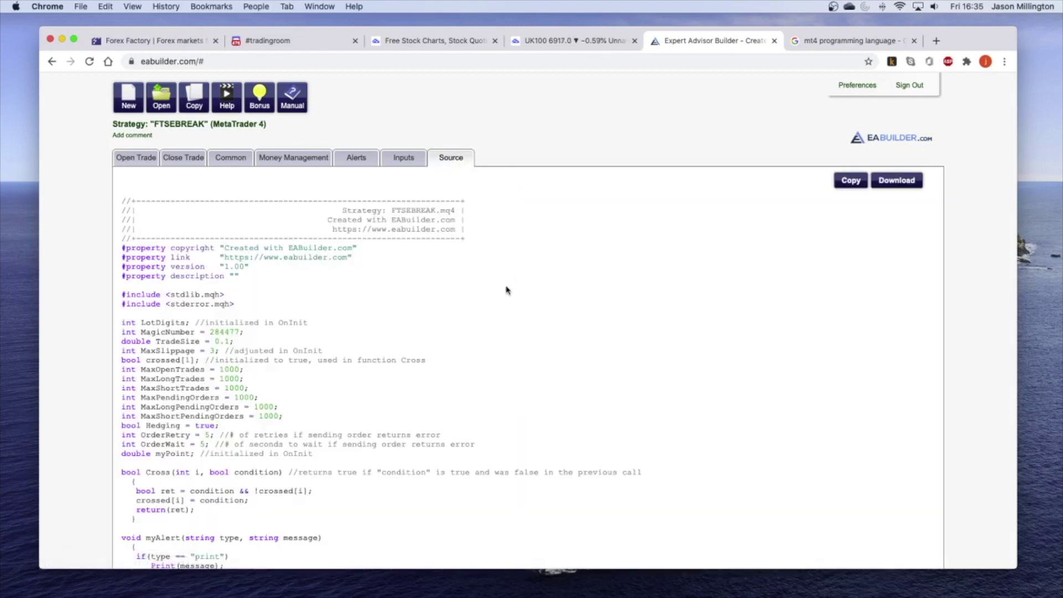
{"action": "scroll", "coordinate": [506, 290], "scroll_direction": "down", "scroll_amount": 6}
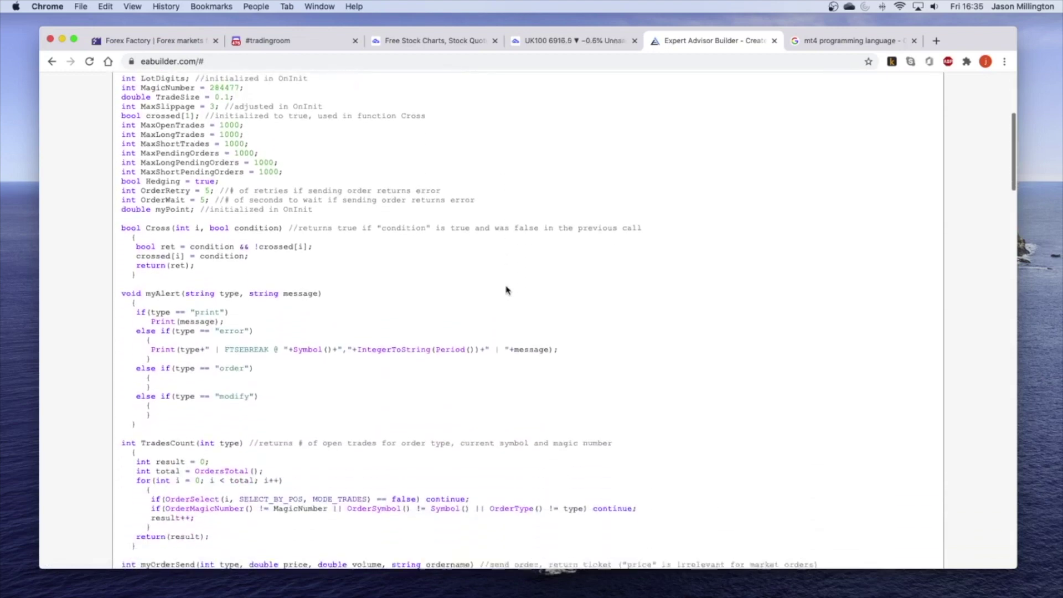
{"action": "scroll", "coordinate": [506, 291], "scroll_direction": "down", "scroll_amount": 8}
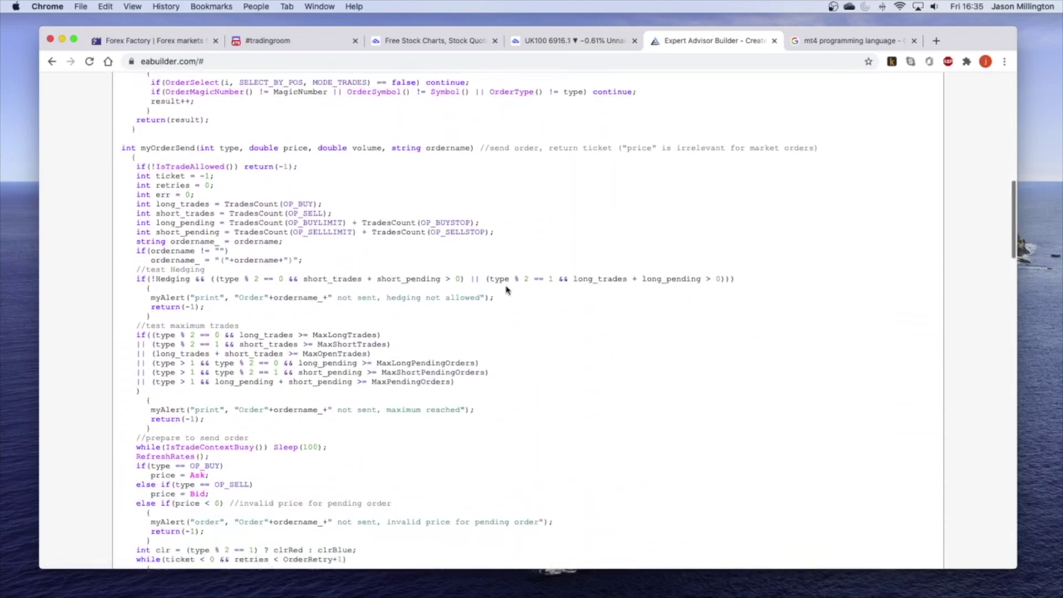
{"action": "scroll", "coordinate": [506, 290], "scroll_direction": "down", "scroll_amount": 10}
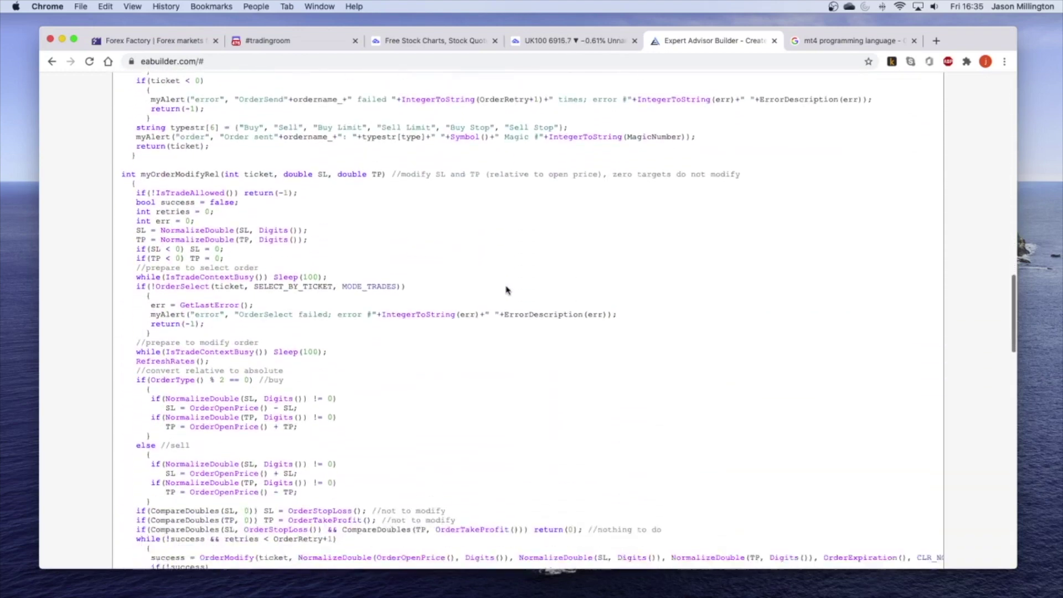
{"action": "scroll", "coordinate": [506, 290], "scroll_direction": "down", "scroll_amount": 1}
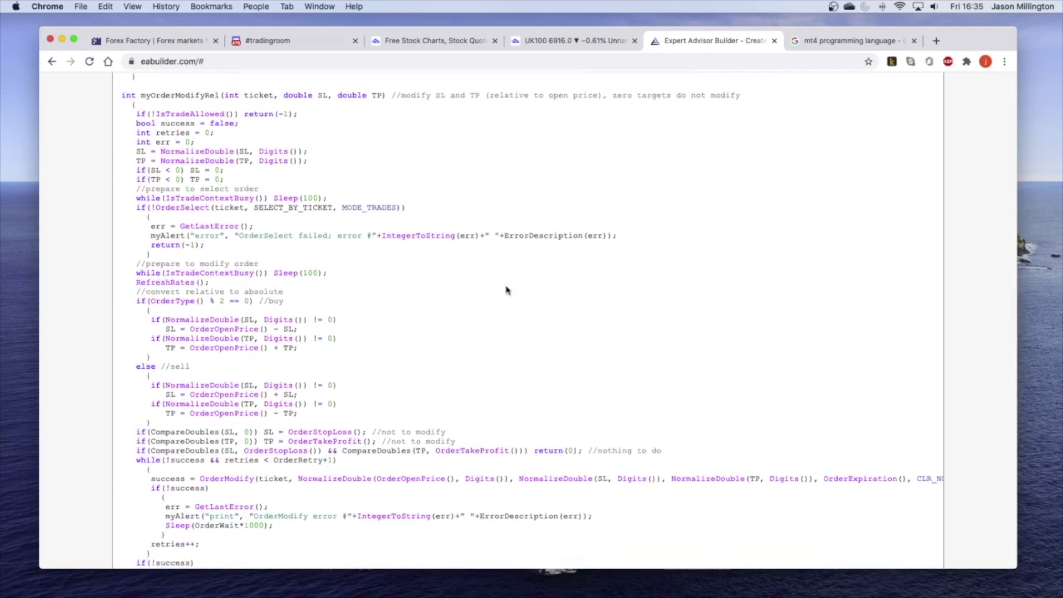
{"action": "scroll", "coordinate": [506, 290], "scroll_direction": "up", "scroll_amount": 15}
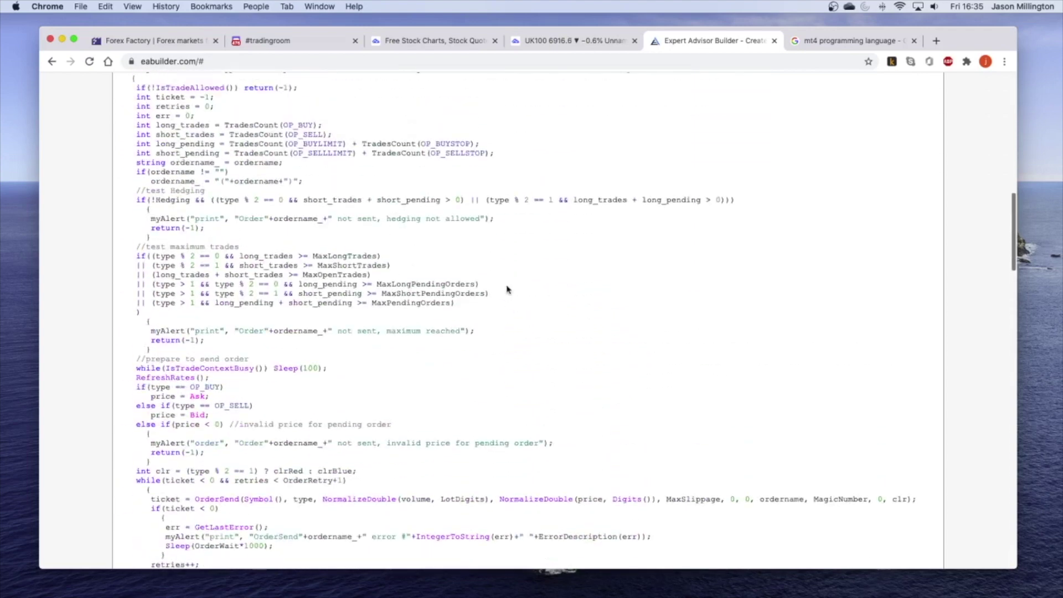
{"action": "scroll", "coordinate": [506, 290], "scroll_direction": "up", "scroll_amount": 20}
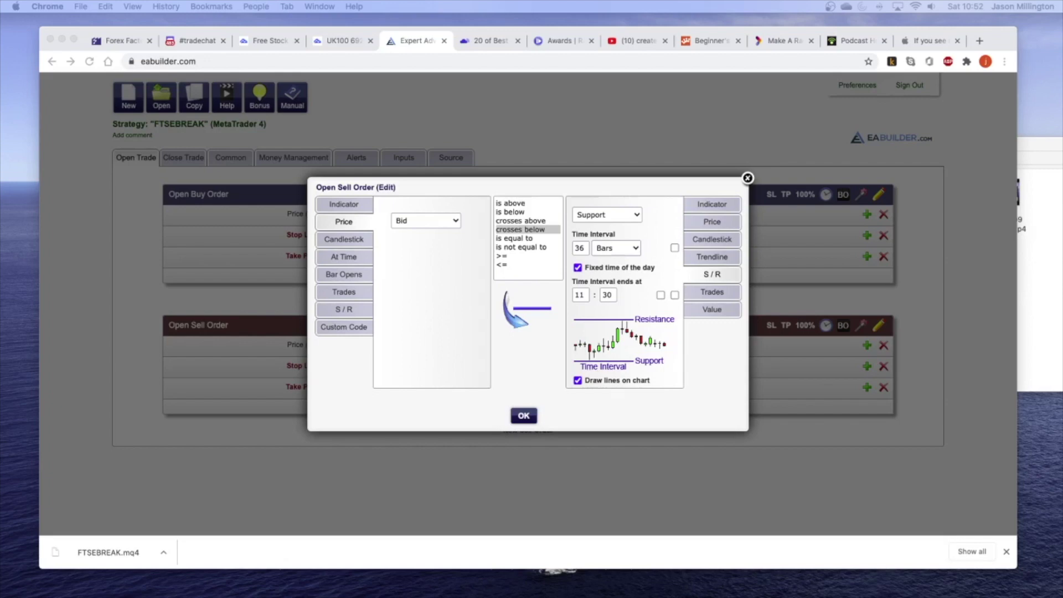
Step: Save the sell order condition with Bid price crossing below Support over 36 bars ending at 11:30
{"action": "left_click", "coordinate": [520, 185]}
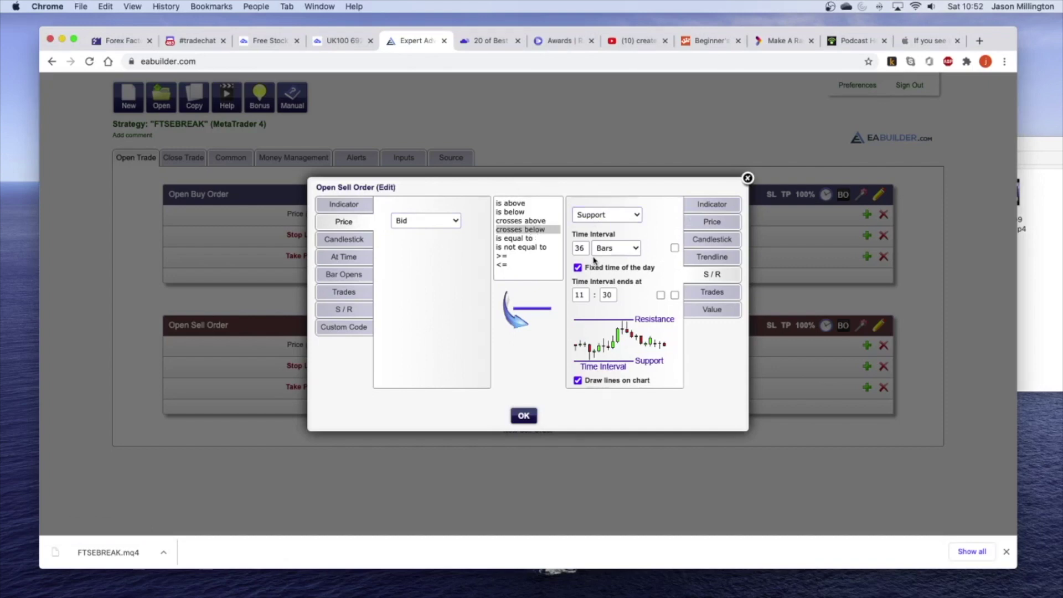
{"action": "left_click", "coordinate": [523, 416]}
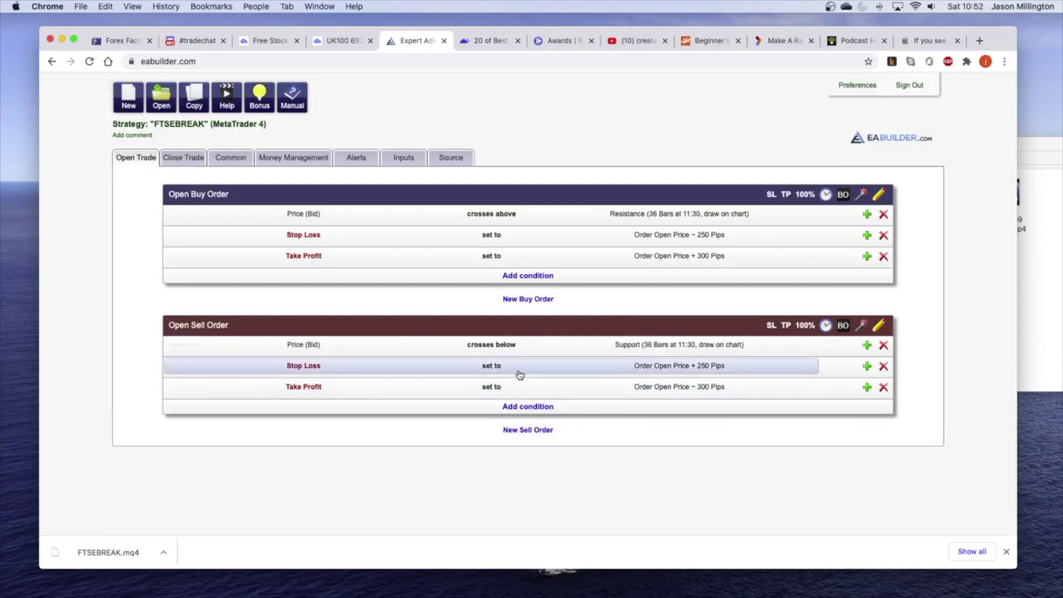
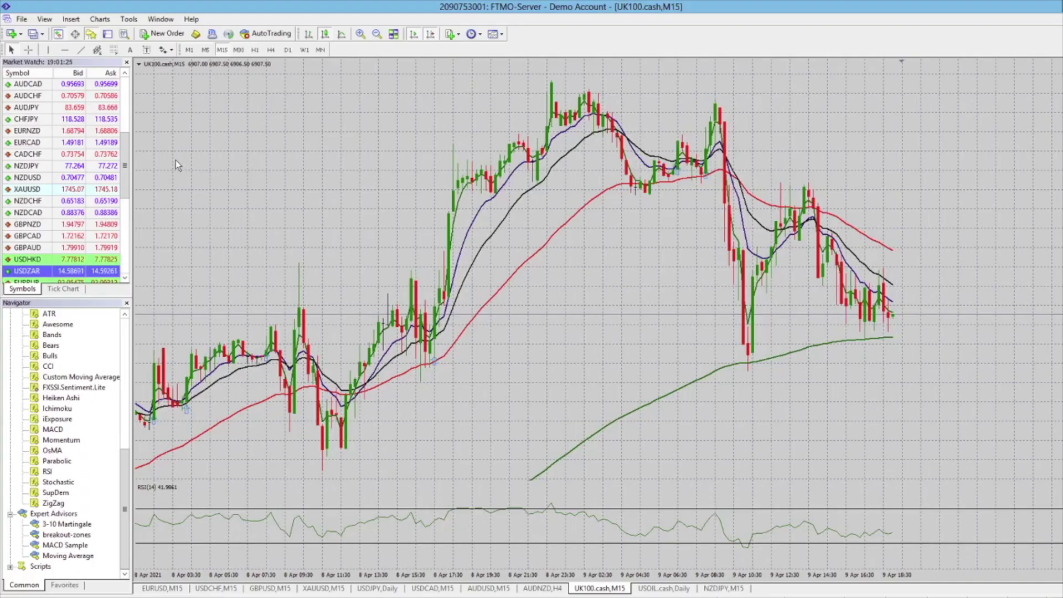
Step: Switch to MetaTrader 4, open its data folder and go to the Experts folder inside MQL4
{"action": "mouse_move", "coordinate": [94, 187]}
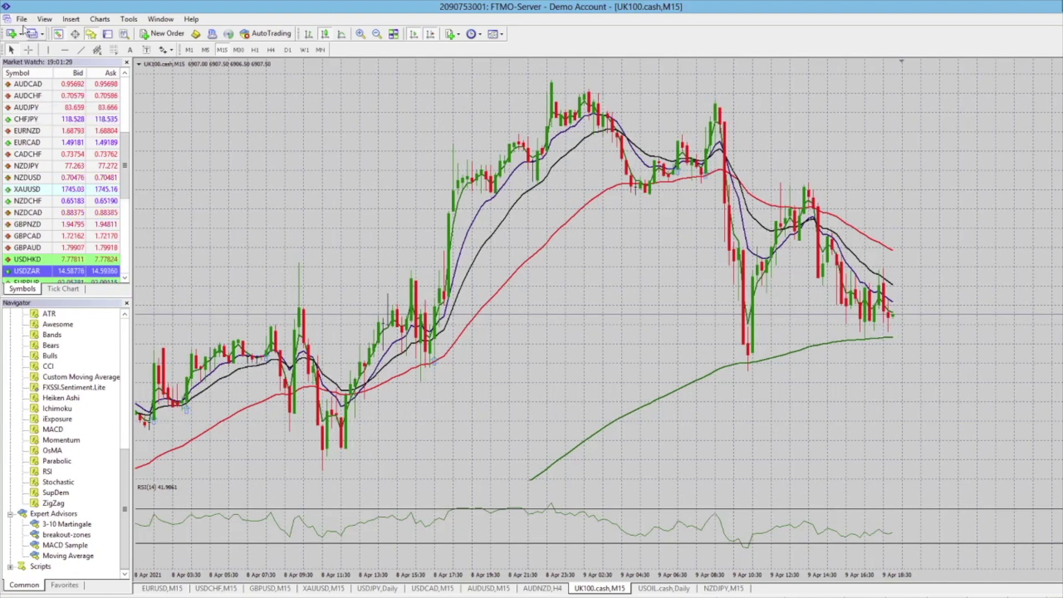
{"action": "left_click", "coordinate": [22, 20]}
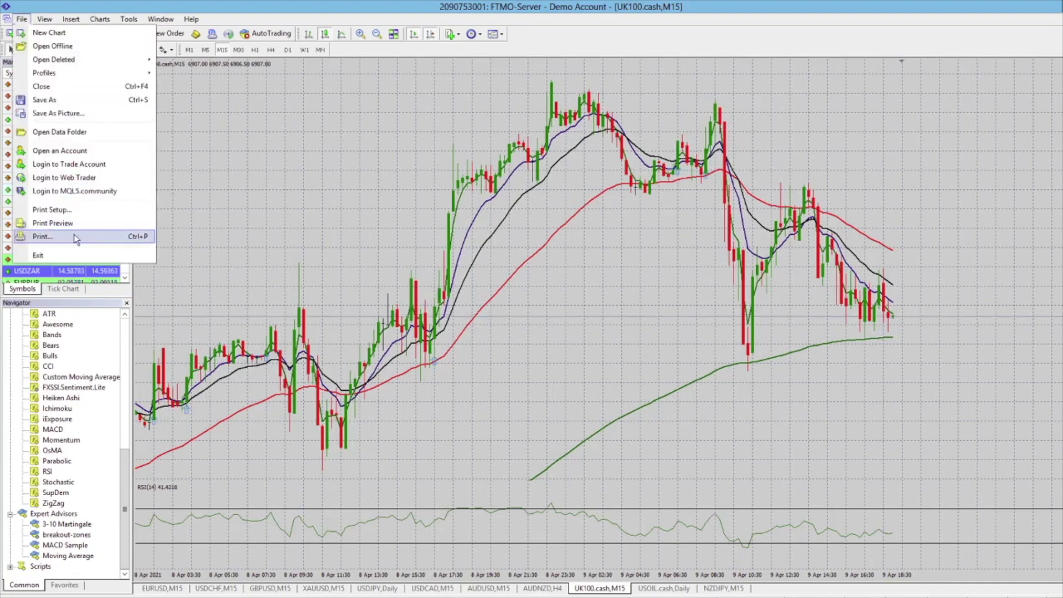
{"action": "left_click", "coordinate": [68, 132]}
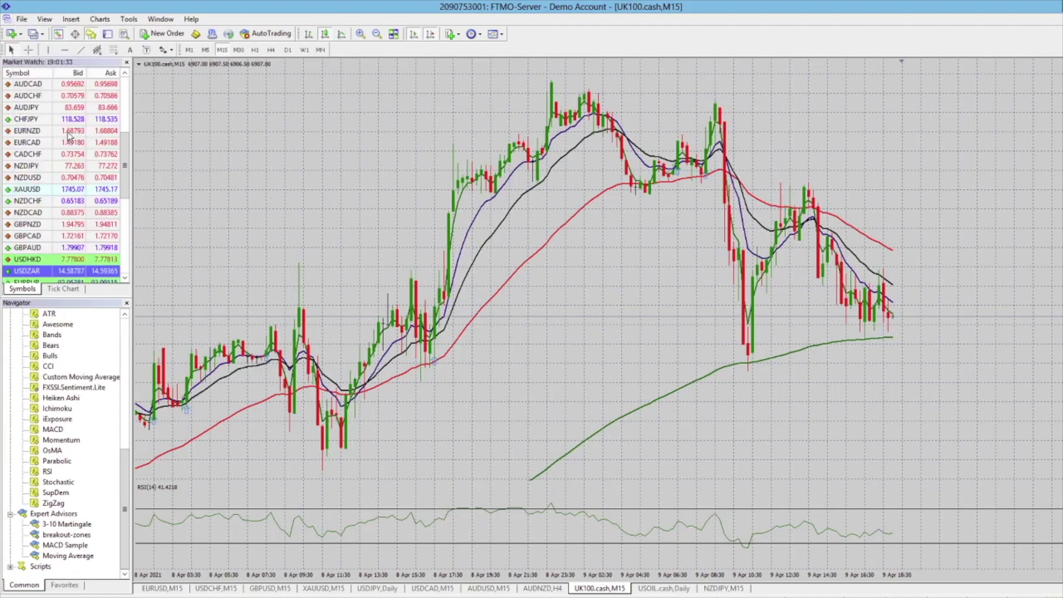
{"action": "left_click_drag", "start_coordinate": [704, 255], "coordinate": [288, 118]}
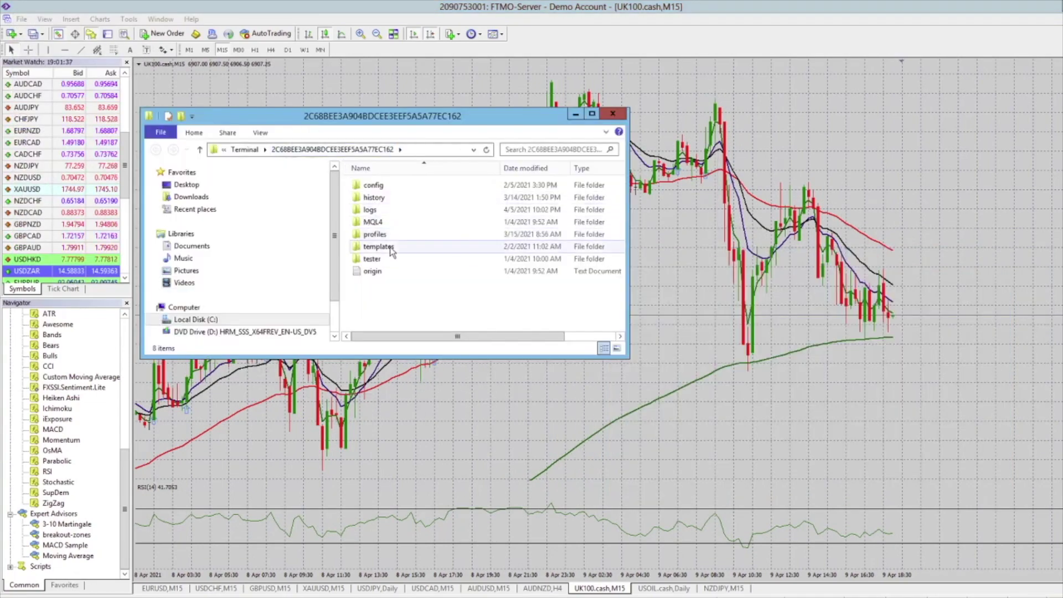
{"action": "double_click", "coordinate": [377, 224]}
{"action": "double_click", "coordinate": [375, 187]}
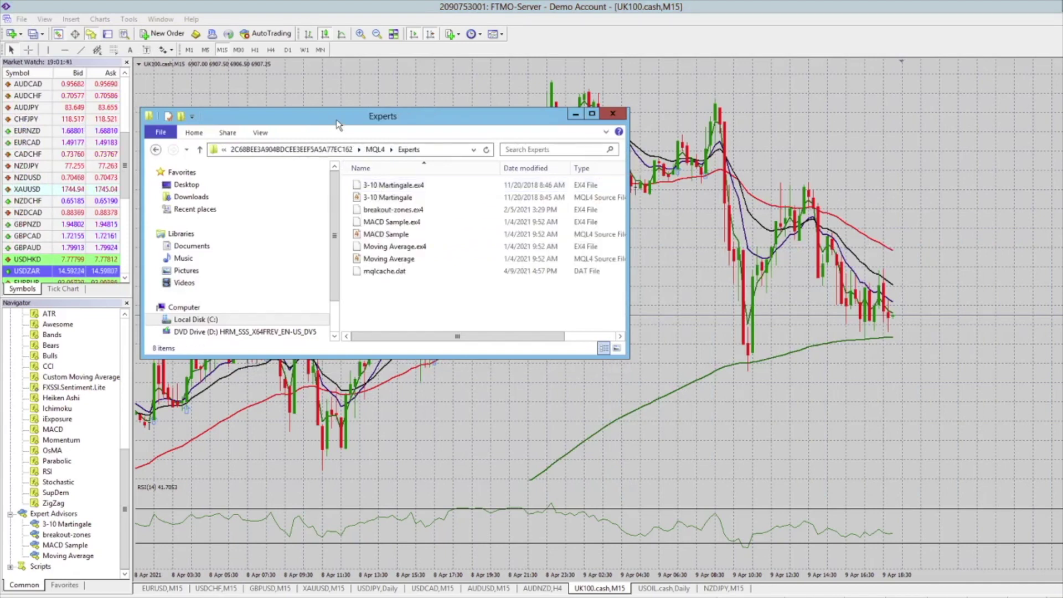
Step: Bring up the Downloads folder beside the Experts folder and transfer the FTSEBREAK source file into Experts
{"action": "left_click_drag", "start_coordinate": [337, 120], "coordinate": [288, 102]}
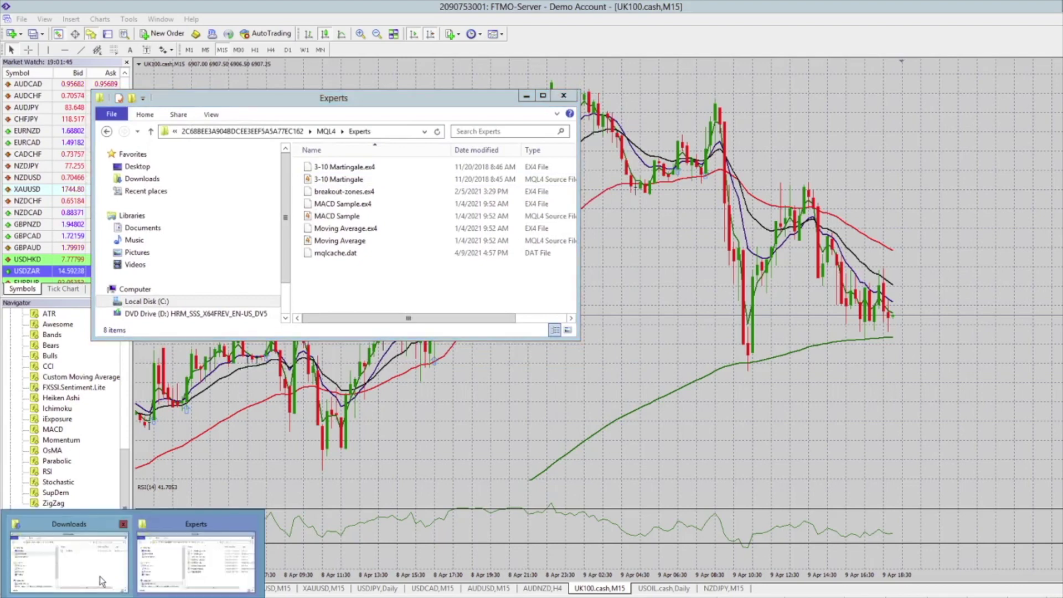
{"action": "left_click", "coordinate": [82, 570]}
{"action": "left_click", "coordinate": [778, 311]}
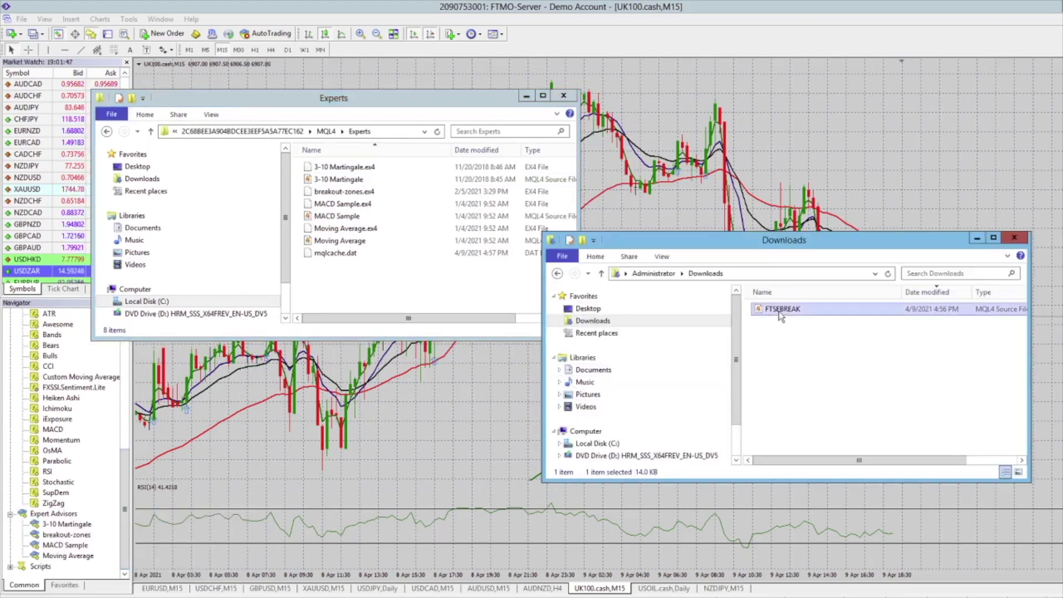
{"action": "left_click_drag", "start_coordinate": [782, 310], "coordinate": [350, 281]}
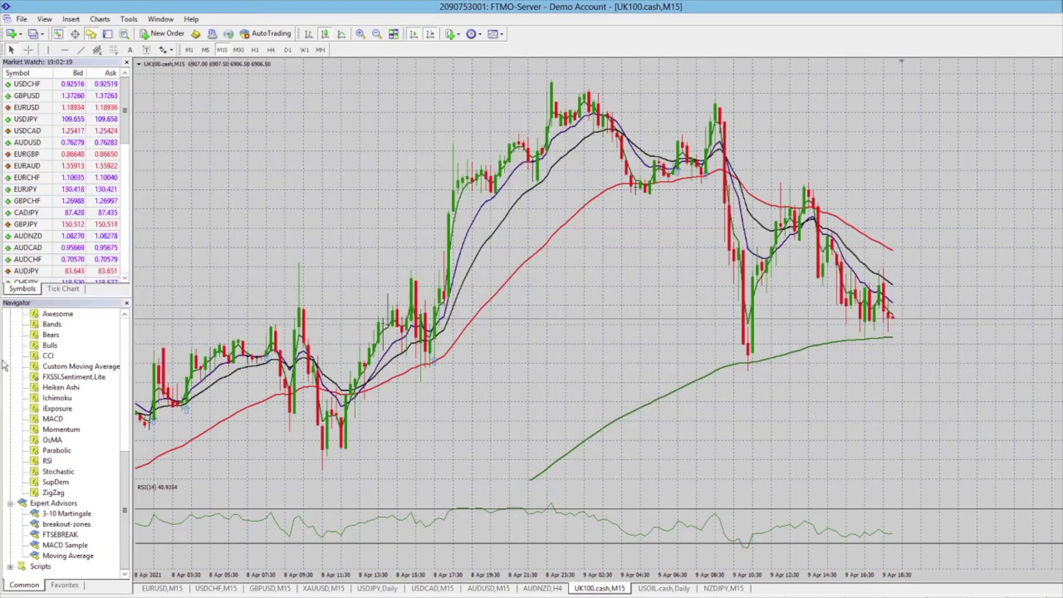
Step: Attach the FTSEBREAK expert advisor to the UK100.cash M15 chart with Long & Short positions and alerts enabled
{"action": "left_click", "coordinate": [61, 534]}
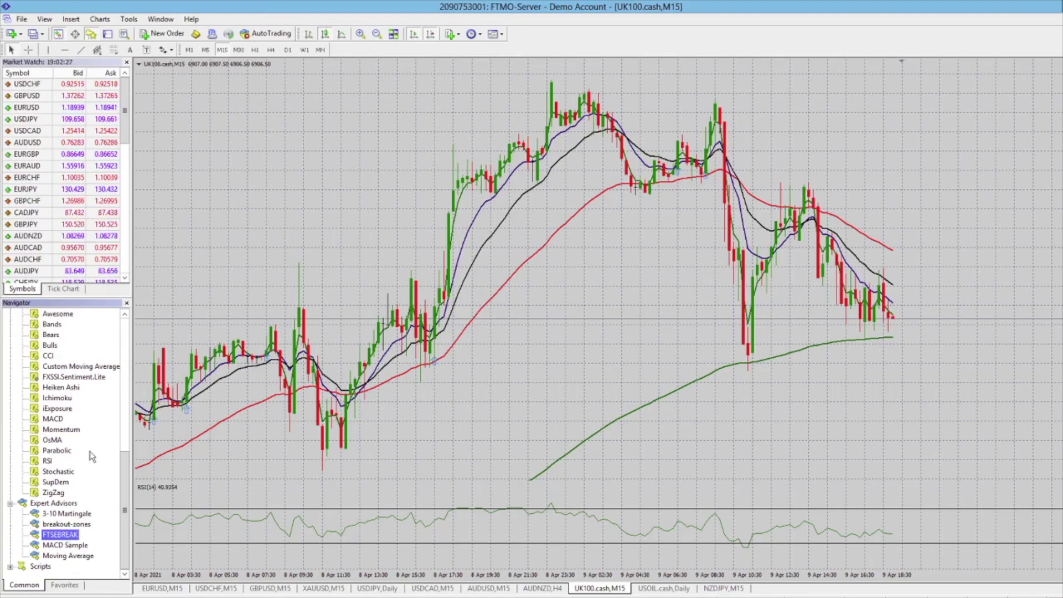
{"action": "left_click_drag", "start_coordinate": [530, 370], "coordinate": [533, 368]}
{"action": "left_click", "coordinate": [350, 192]}
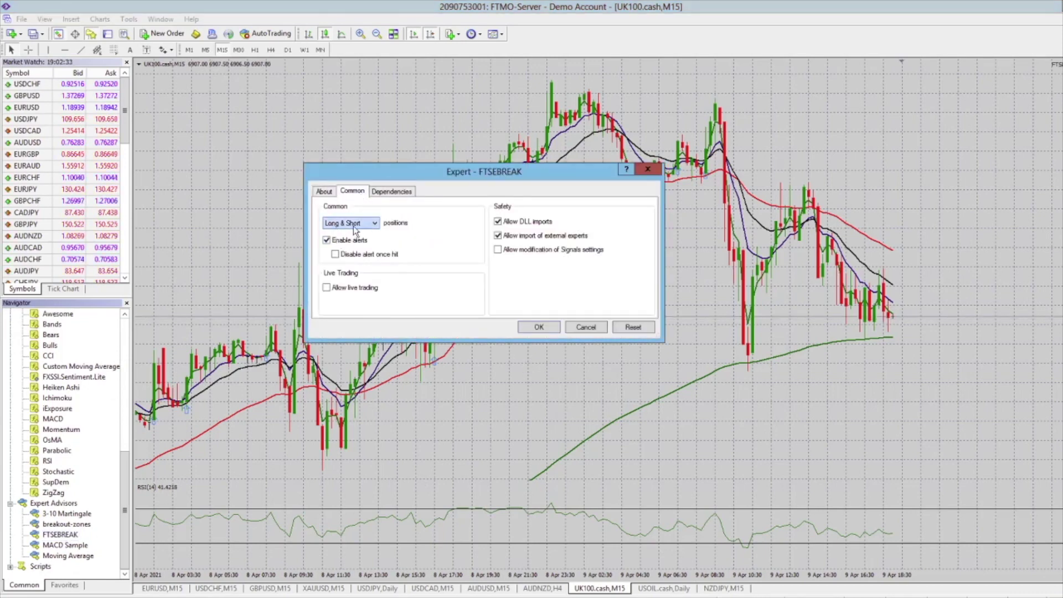
{"action": "left_click", "coordinate": [337, 241]}
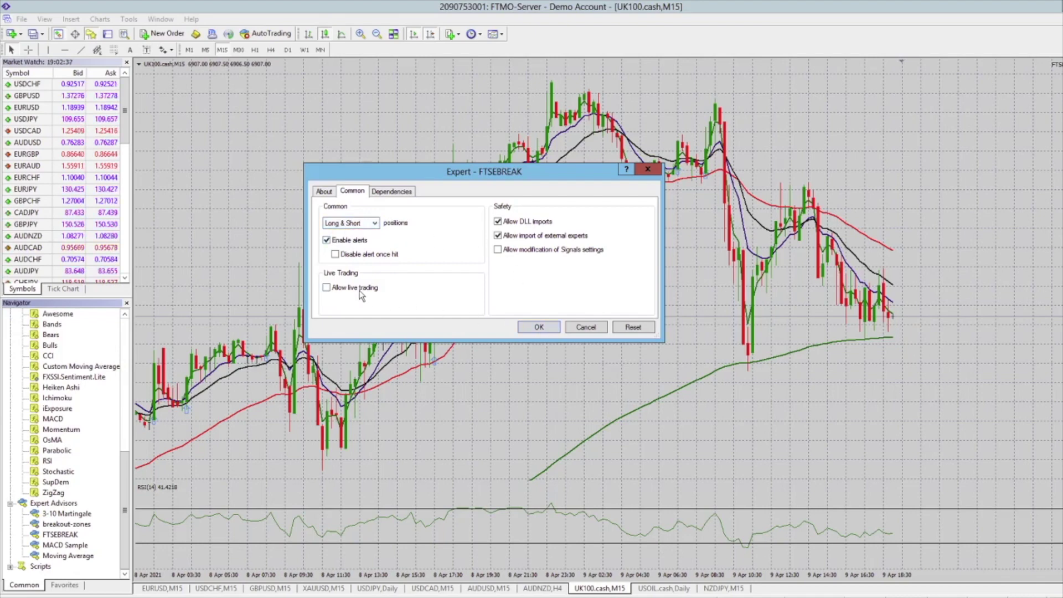
{"action": "left_click", "coordinate": [540, 327]}
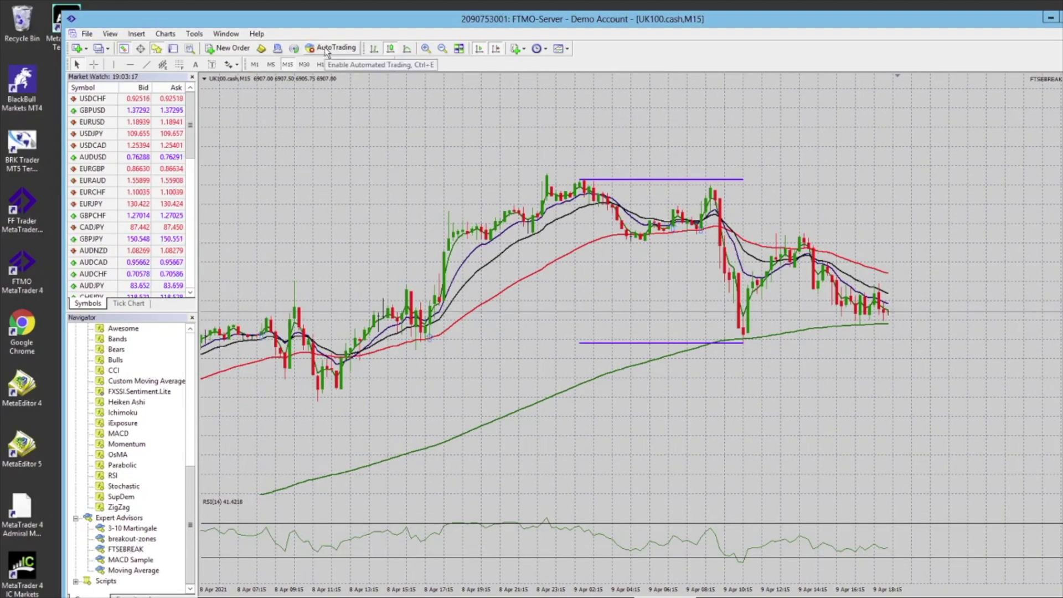
Step: Enable automated trading for the FTSEBREAK expert on the UK100.cash chart
{"action": "left_click", "coordinate": [326, 50]}
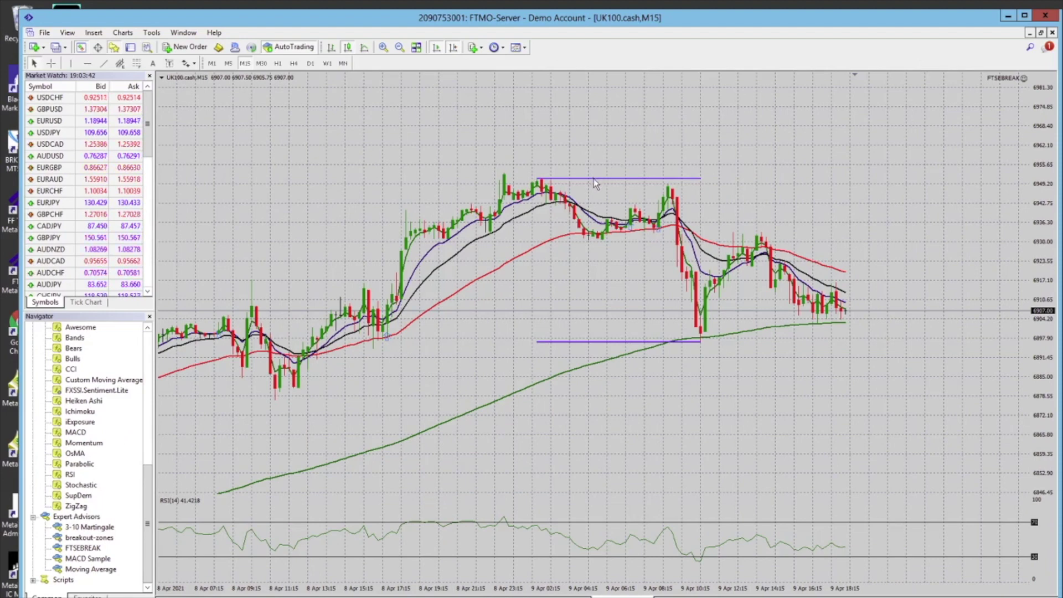
{"action": "mouse_move", "coordinate": [627, 184]}
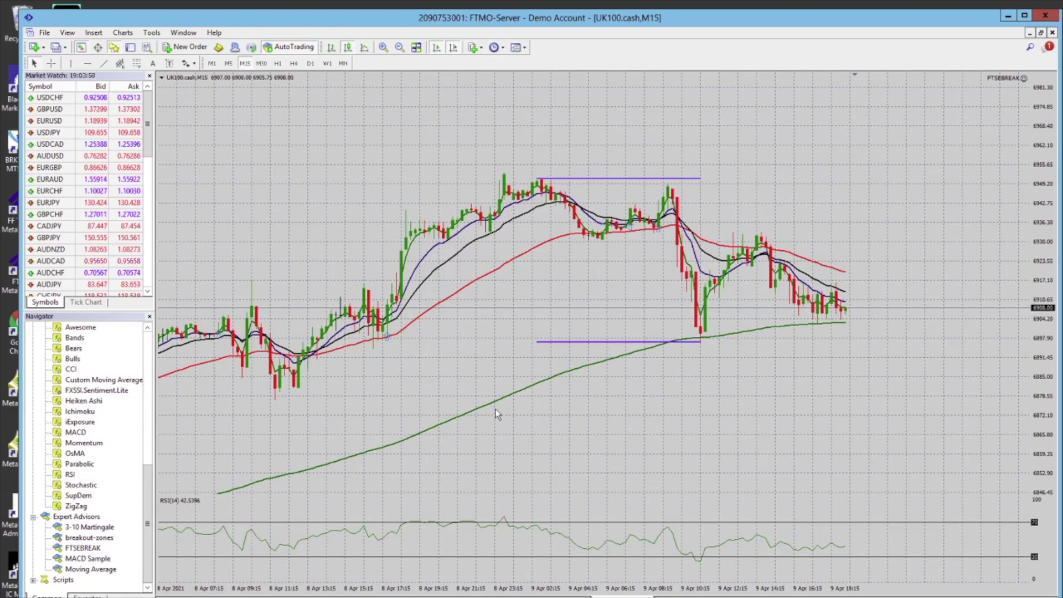
Step: Open the FTSEBREAK expert advisor's source code for editing in MetaEditor
{"action": "left_click", "coordinate": [88, 549]}
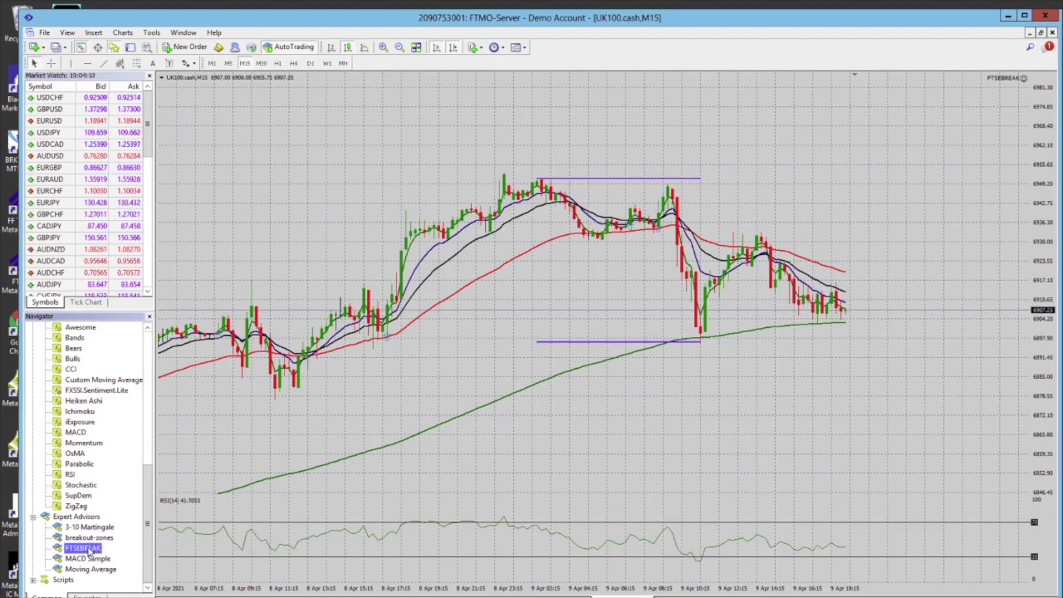
{"action": "right_click", "coordinate": [89, 549]}
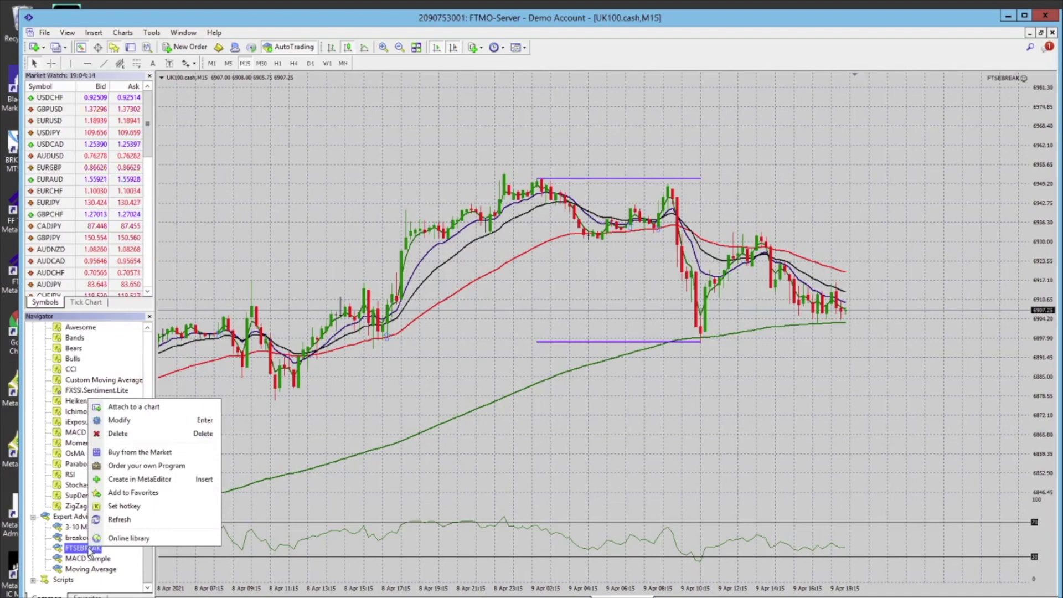
{"action": "left_click", "coordinate": [119, 420]}
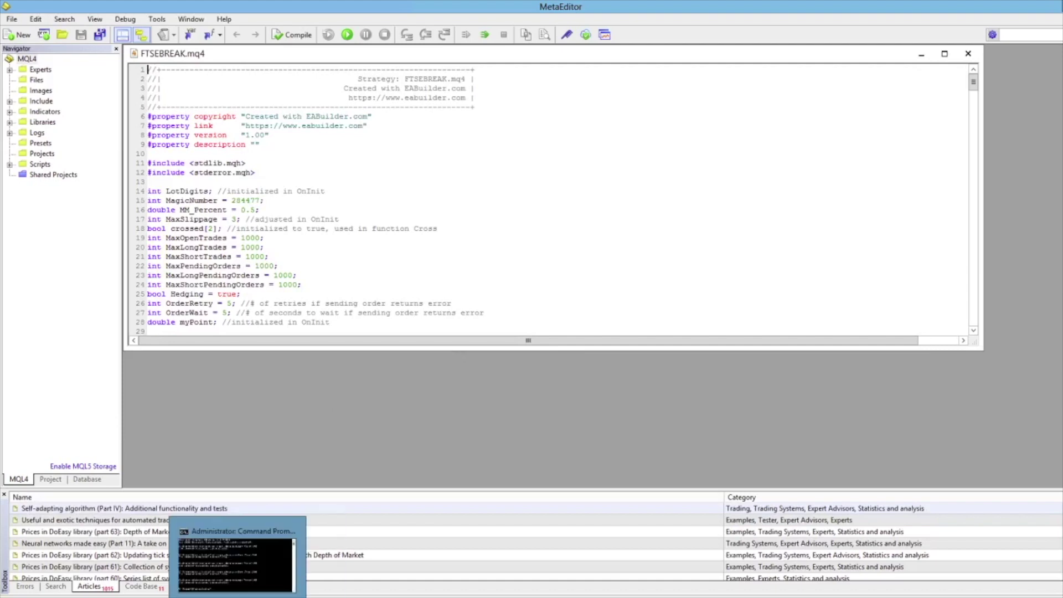
Step: Switch to EA Builder in the browser and check the time interval settings of the buy order's Resistance condition
{"action": "left_click", "coordinate": [277, 553]}
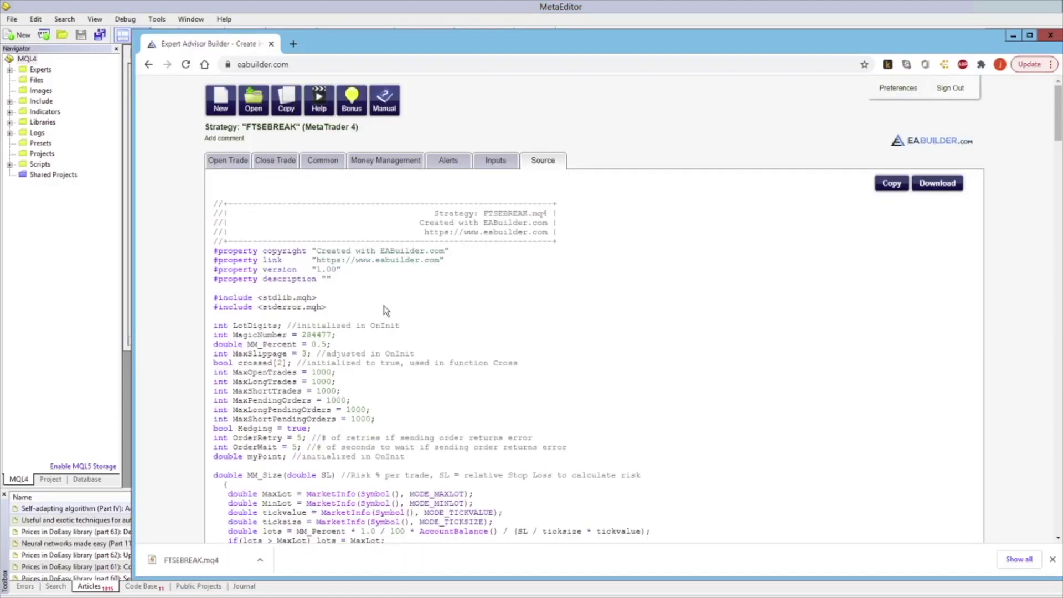
{"action": "left_click", "coordinate": [227, 160]}
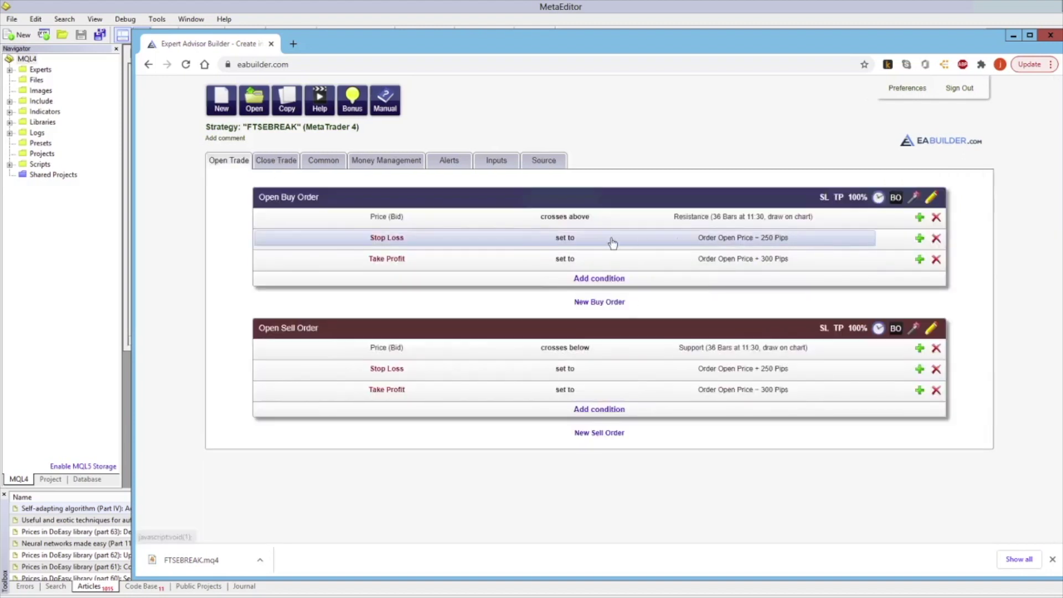
{"action": "left_click", "coordinate": [564, 217]}
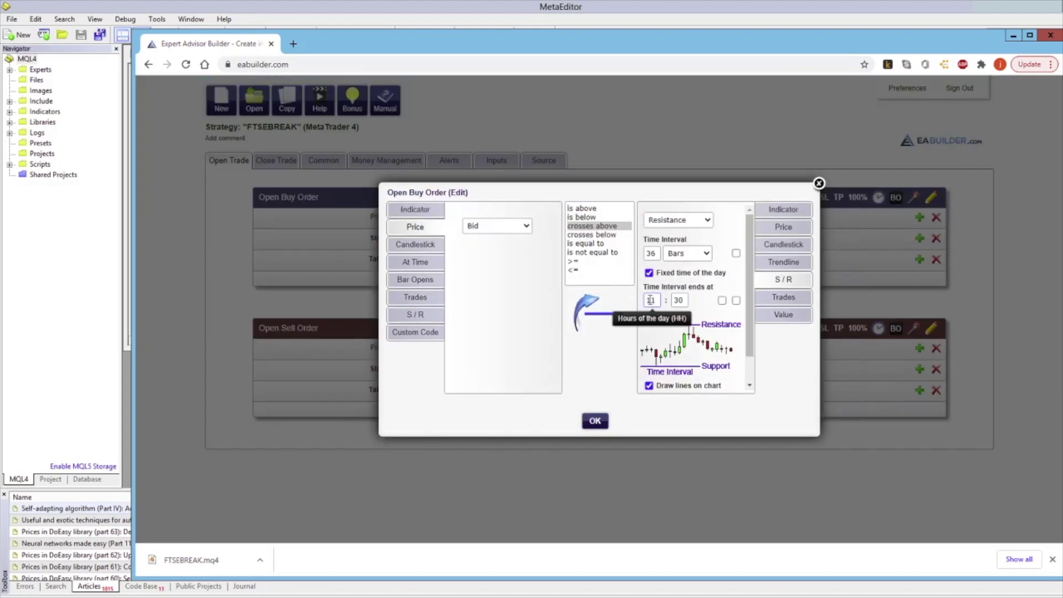
{"action": "left_click", "coordinate": [819, 183]}
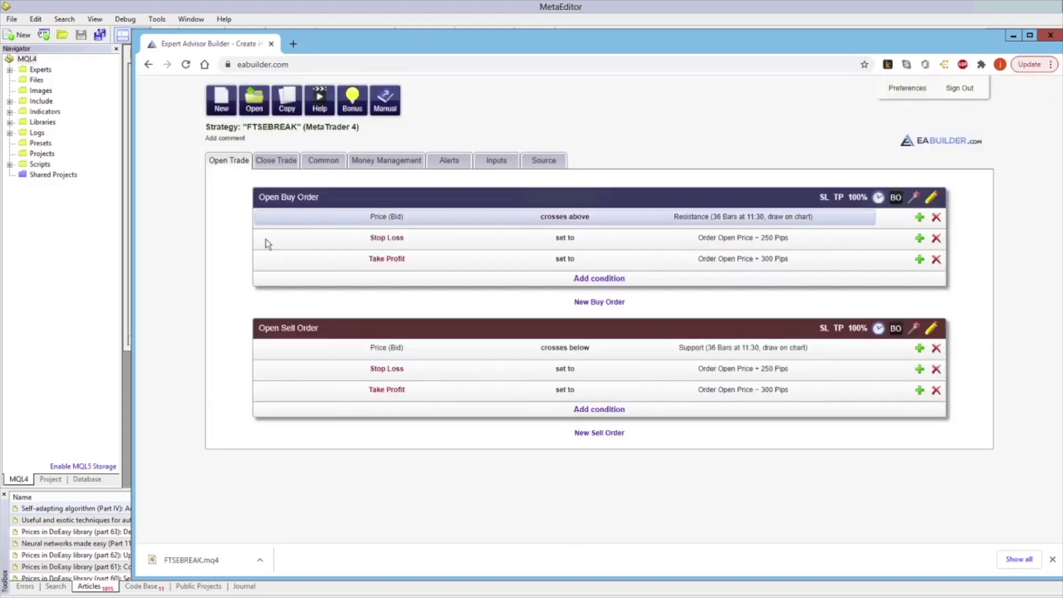
Step: Return to the FTSEBREAK source in MetaEditor and set the Resistance end hour to 13 in the Open Buy Order condition
{"action": "left_click", "coordinate": [125, 260]}
{"action": "key", "text": "ctrl+g"}
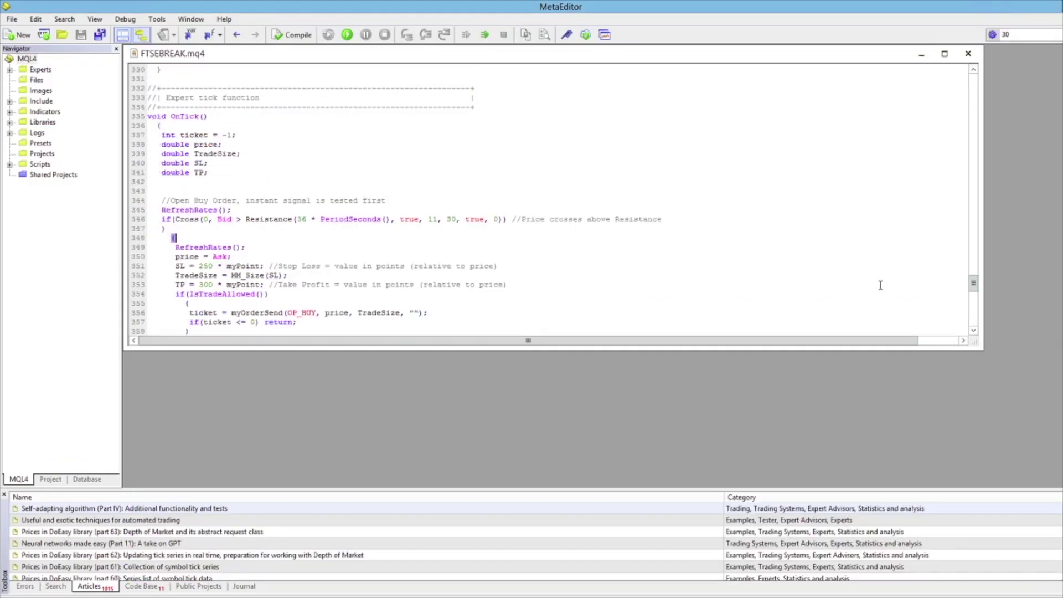
{"action": "left_click", "coordinate": [437, 220]}
{"action": "key", "text": "BackSpace"}
{"action": "key", "text": "BackSpace"}
{"action": "type", "text": "13"}
Step: Set the Support end hour to 13 in the Open Sell Order condition and save the FTSEBREAK source file
{"action": "left_click_drag", "start_coordinate": [974, 285], "coordinate": [974, 293]}
{"action": "left_click", "coordinate": [424, 266]}
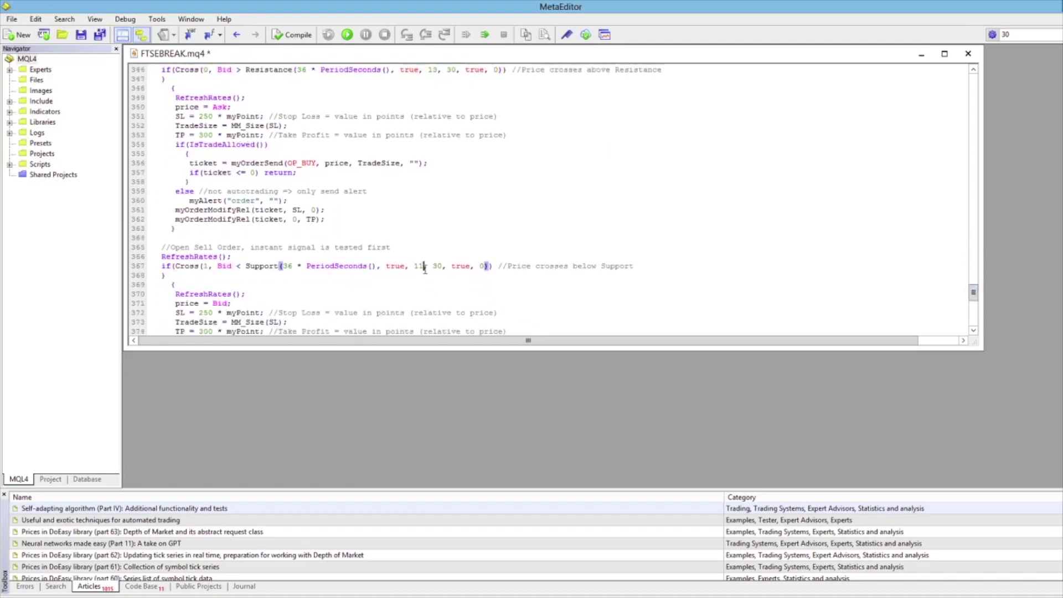
{"action": "key", "text": "BackSpace"}
{"action": "key", "text": "BackSpace"}
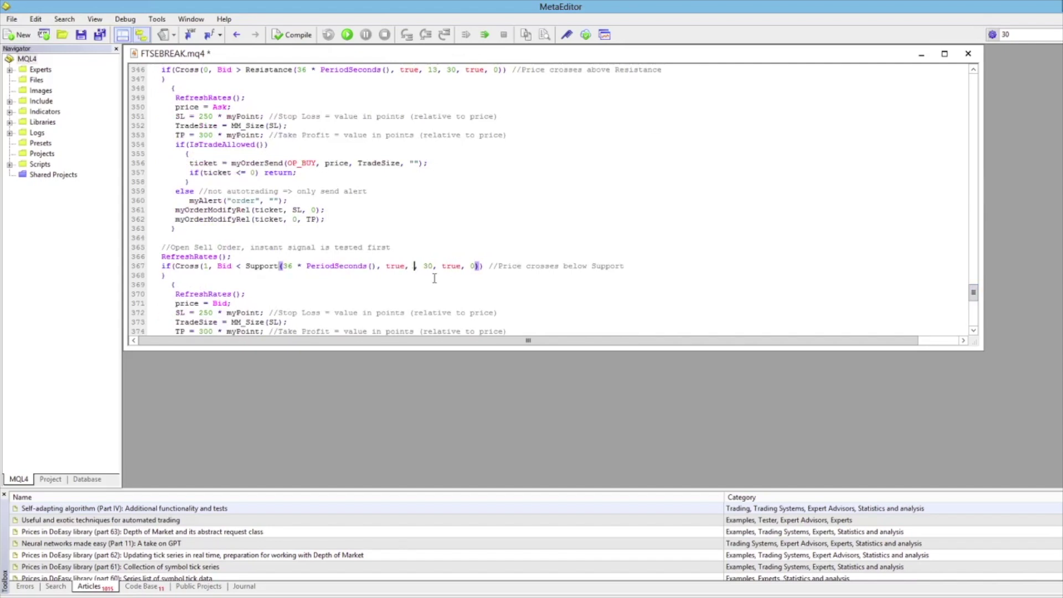
{"action": "type", "text": "13"}
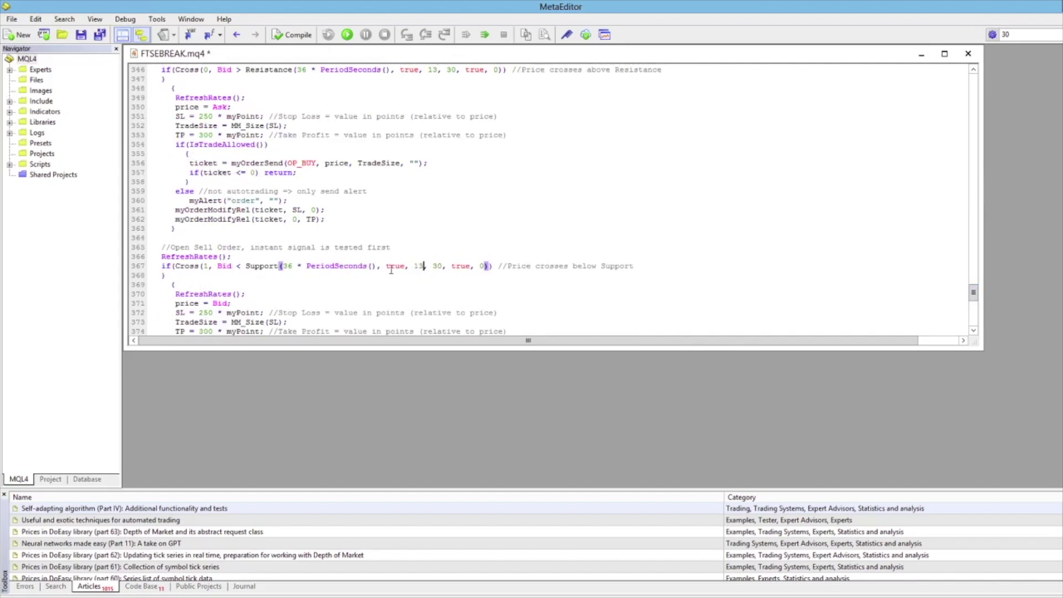
{"action": "left_click", "coordinate": [12, 20]}
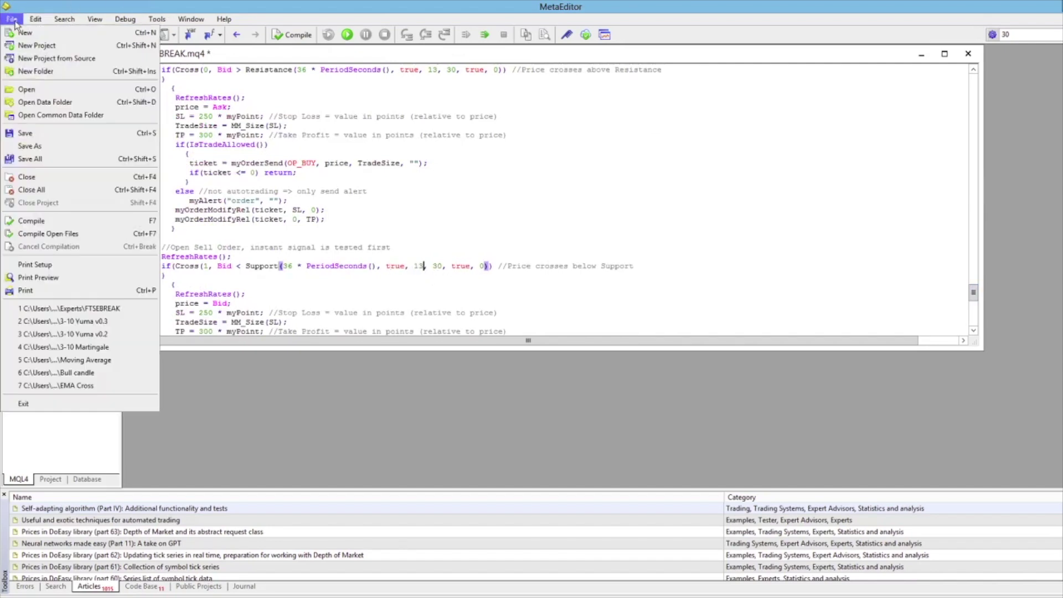
{"action": "left_click", "coordinate": [32, 136]}
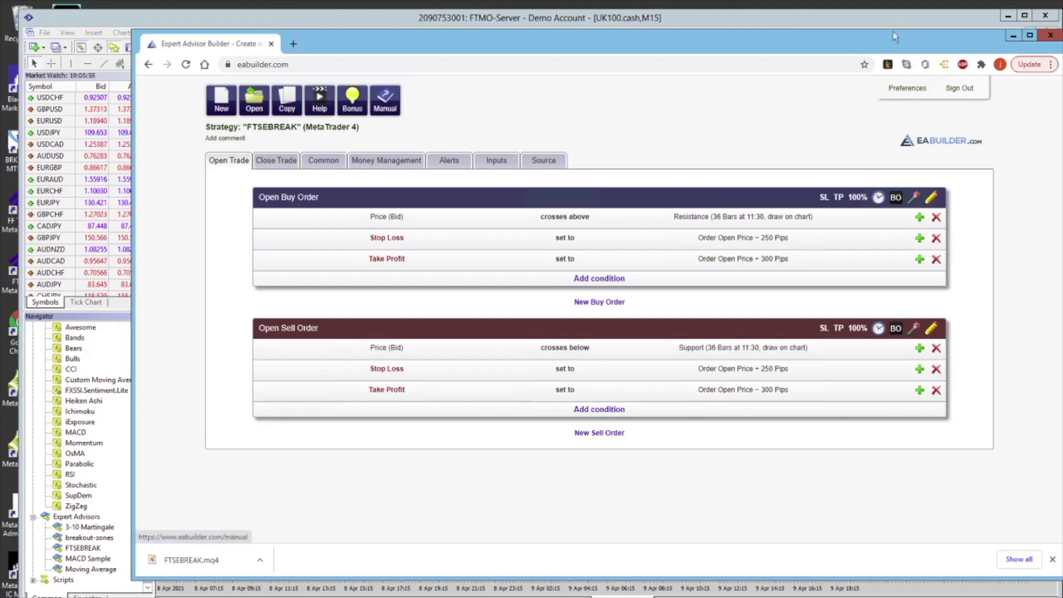
Step: Return to the UK100.cash chart in MetaTrader 4 and inspect the Resistance and Support lines drawn by the expert
{"action": "left_click", "coordinate": [1014, 36]}
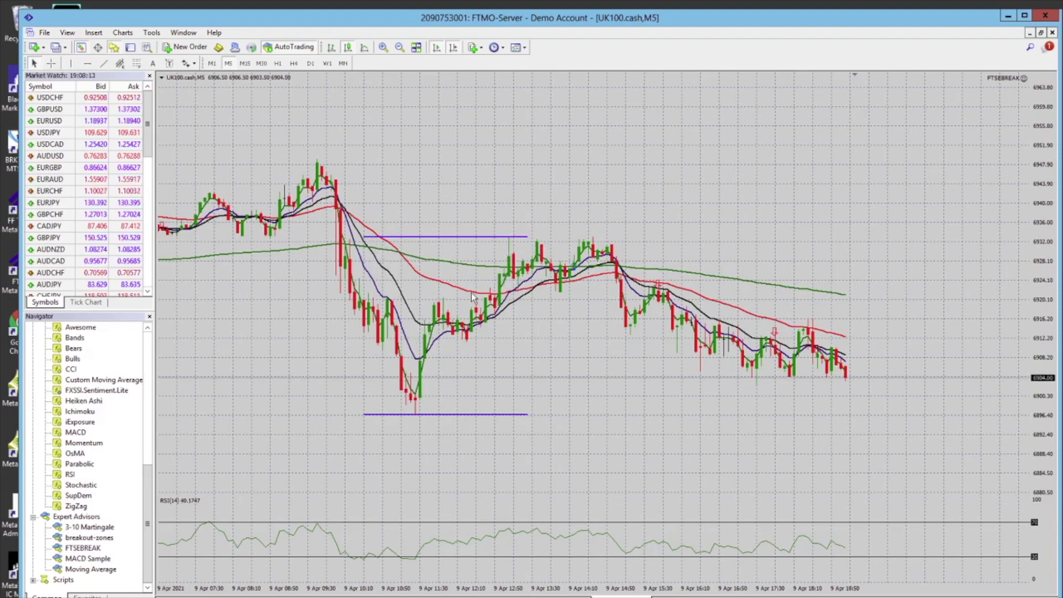
{"action": "mouse_move", "coordinate": [488, 240]}
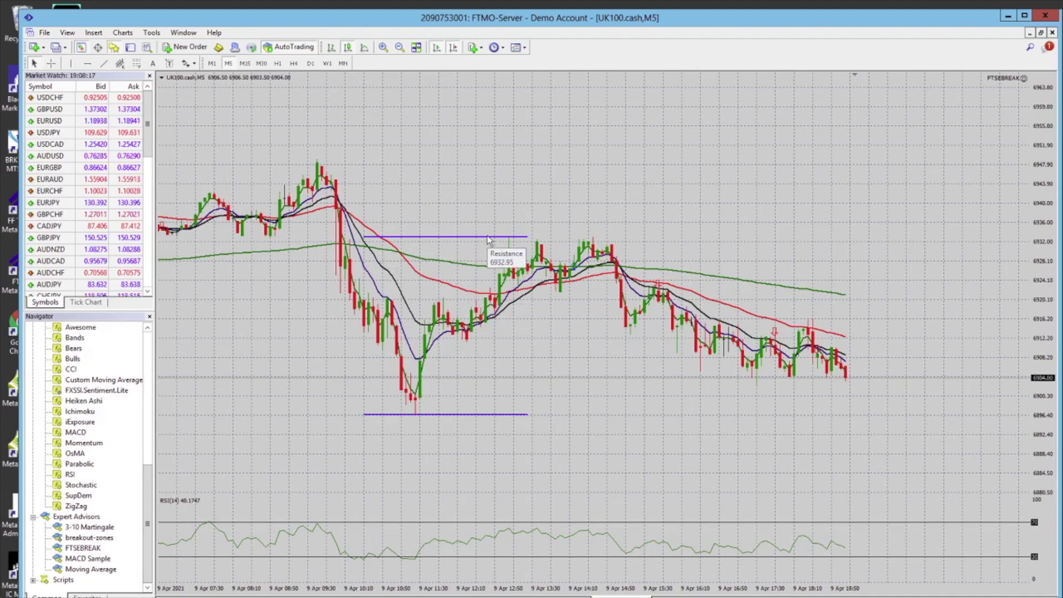
{"action": "mouse_move", "coordinate": [494, 418]}
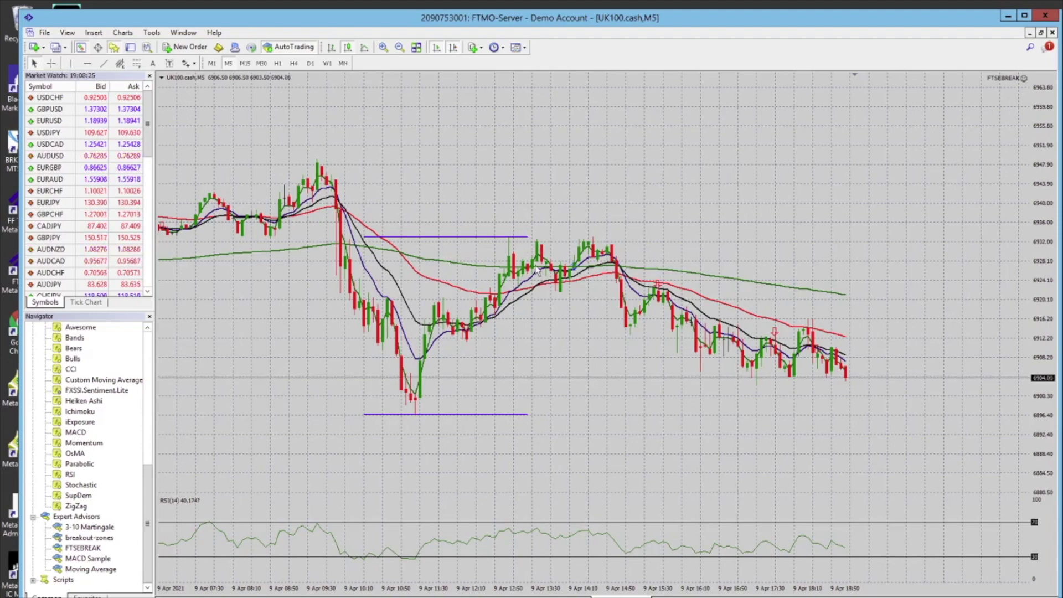
{"action": "mouse_move", "coordinate": [537, 270]}
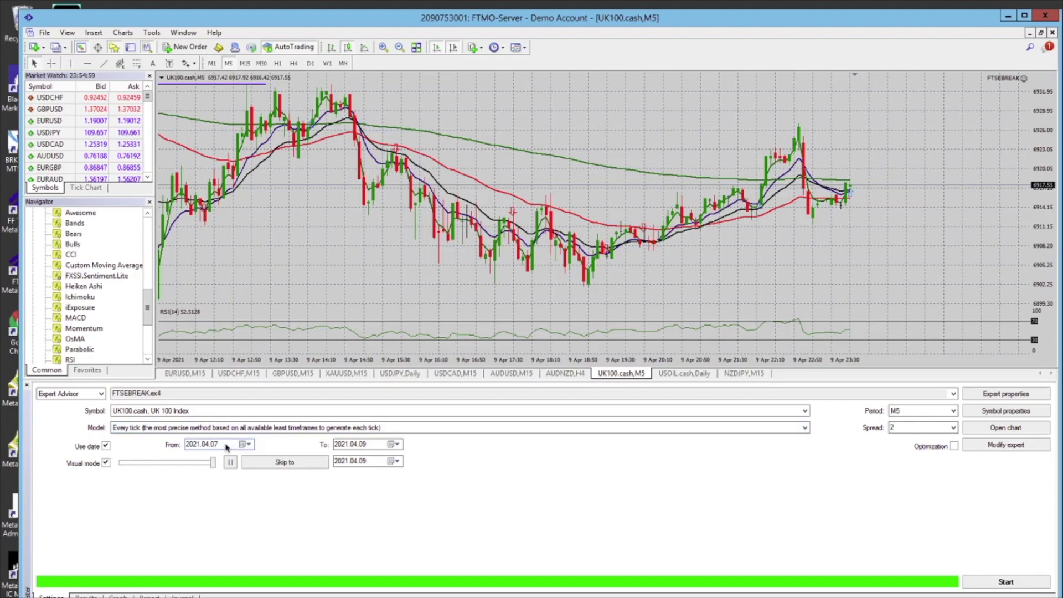
Step: Run the visual FTSEBREAK backtest on UK100.cash M5 from 2021.04.07 to 2021.04.09 and review its trade results, graph and report
{"action": "left_click", "coordinate": [1006, 582]}
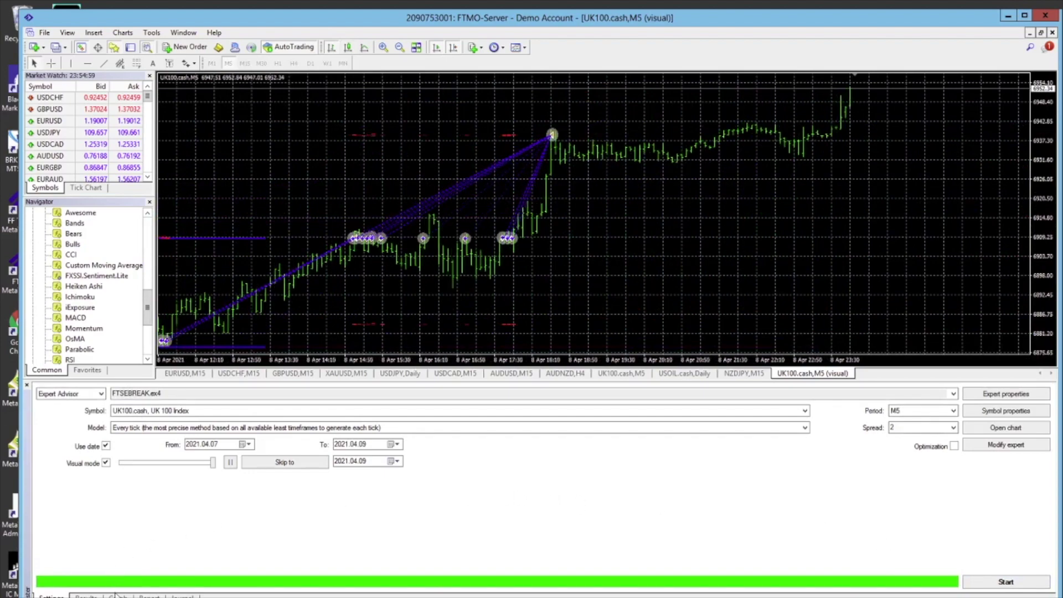
{"action": "left_click", "coordinate": [86, 596]}
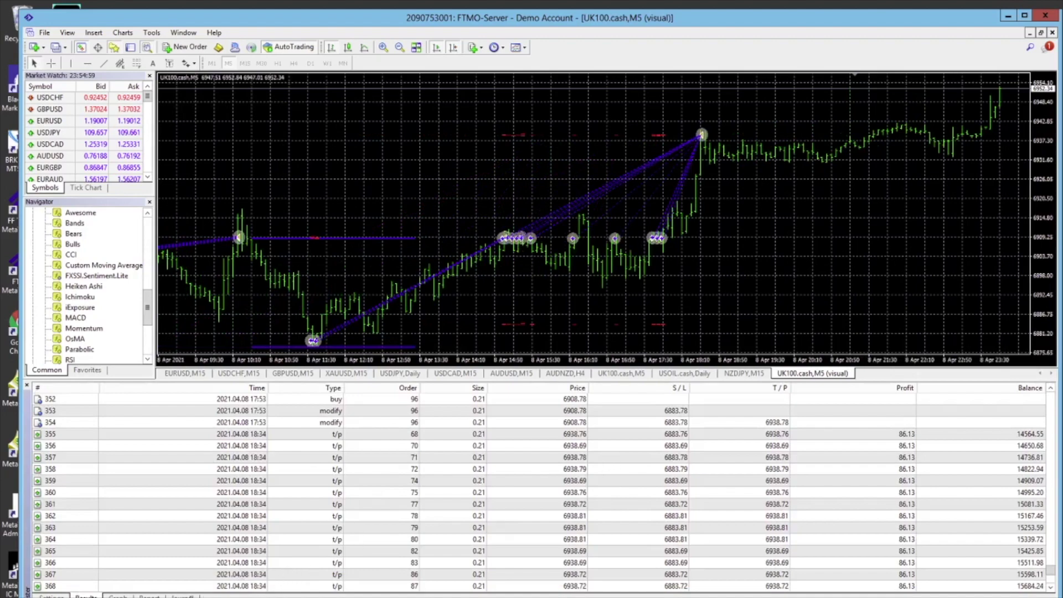
{"action": "left_click", "coordinate": [118, 596]}
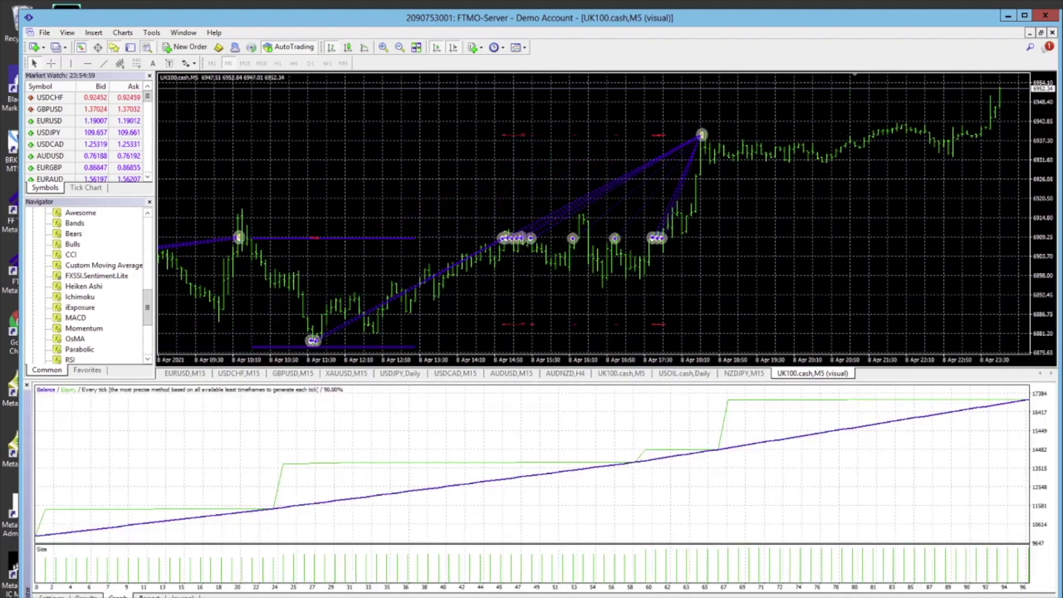
{"action": "left_click", "coordinate": [149, 596]}
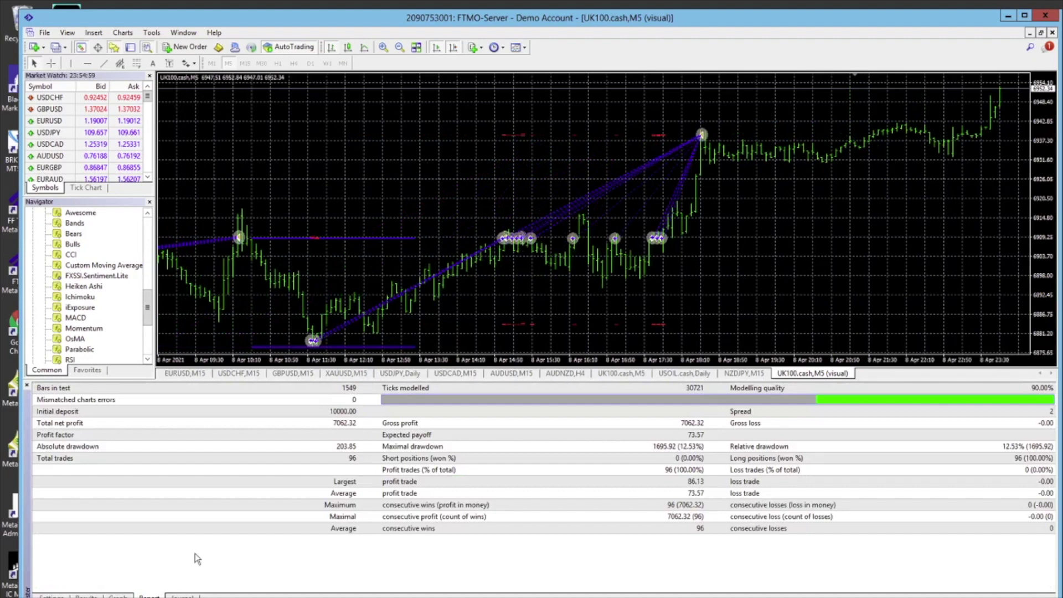